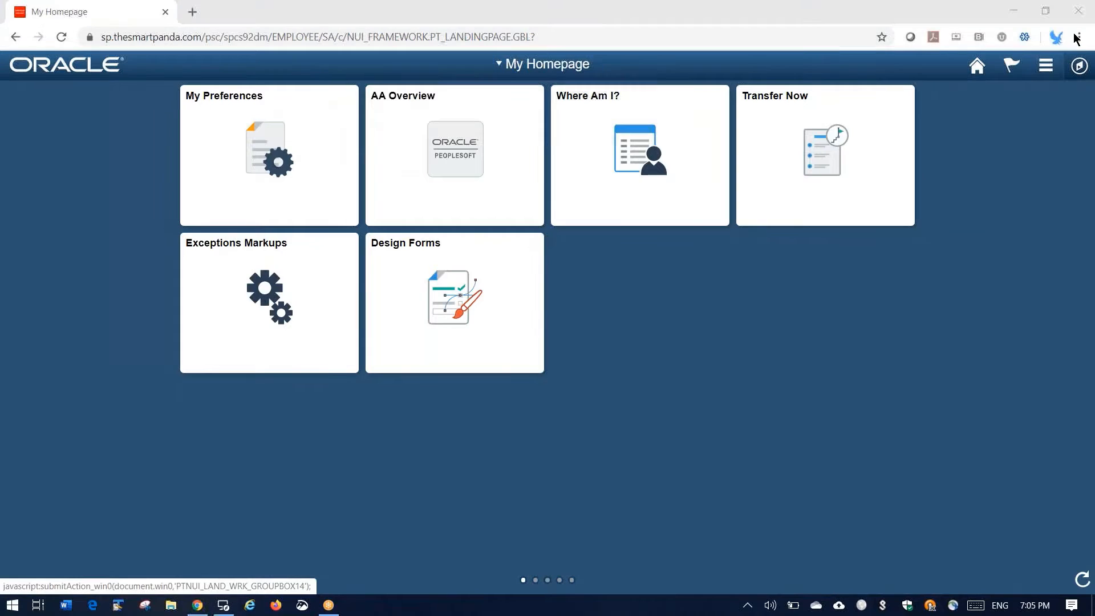
- Open Transcript Express 2.0 Entry under Transfer Now and start adding a new value
click(811, 161)
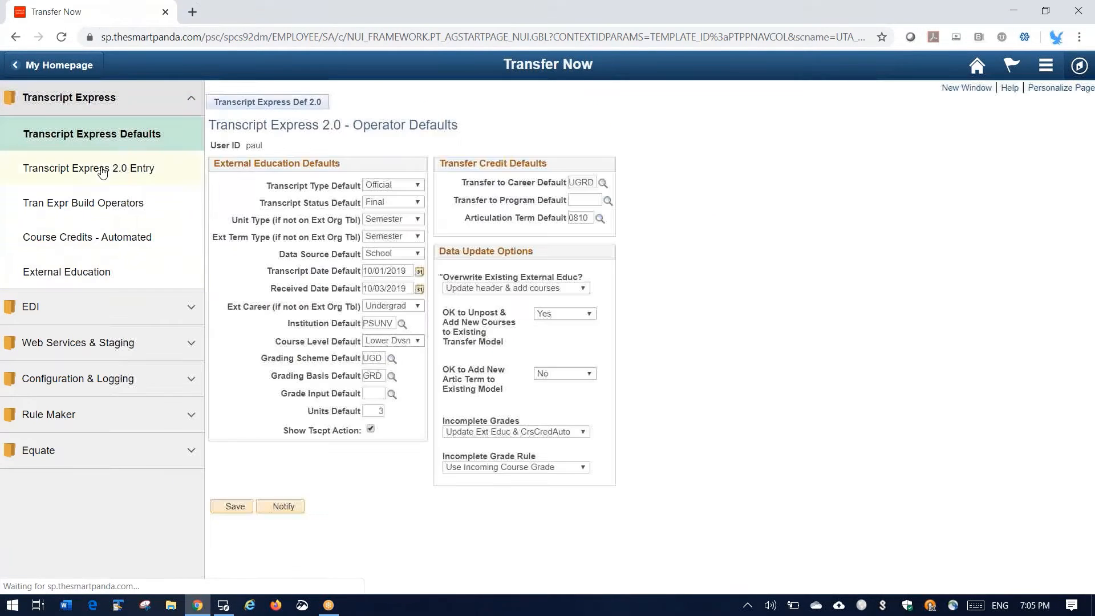
click(107, 175)
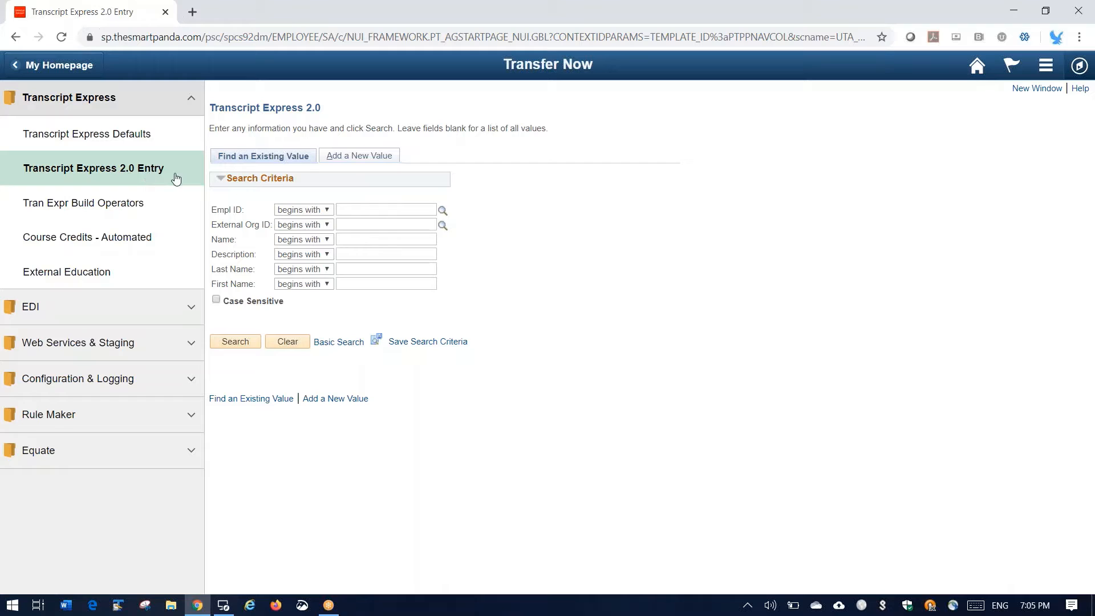
click(362, 158)
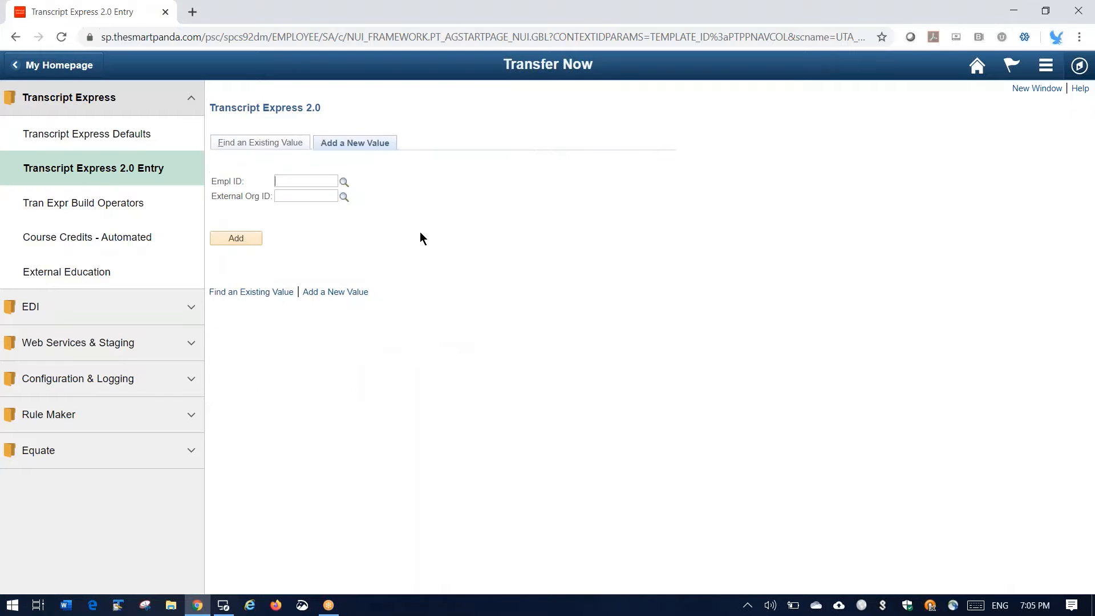
- Add a transcript entry using the student's Empl ID and University Of Arizona as the external organization
text(ad)
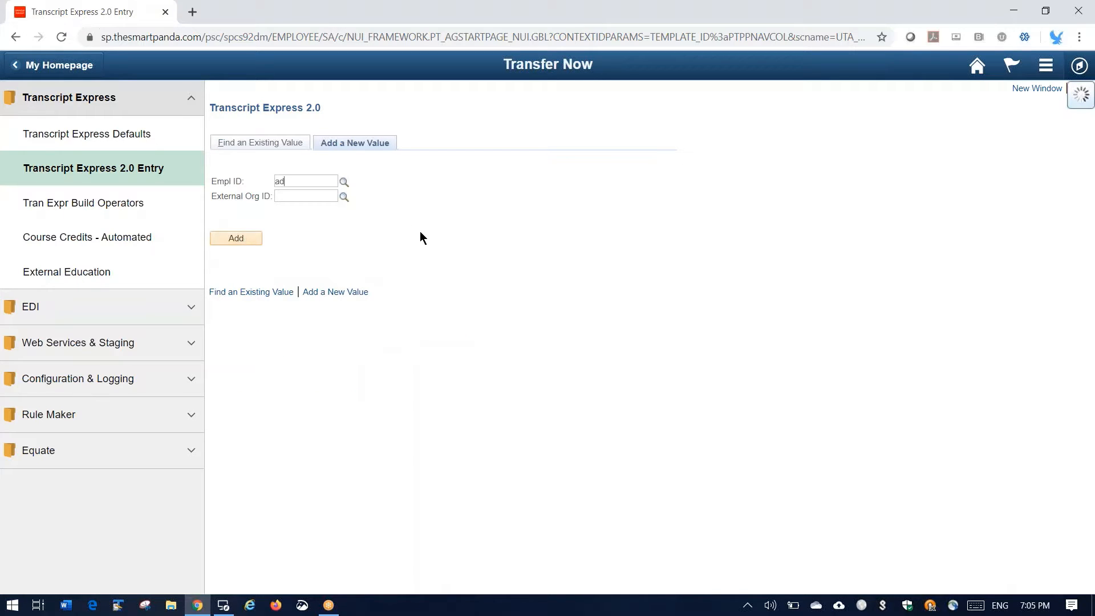
click(337, 366)
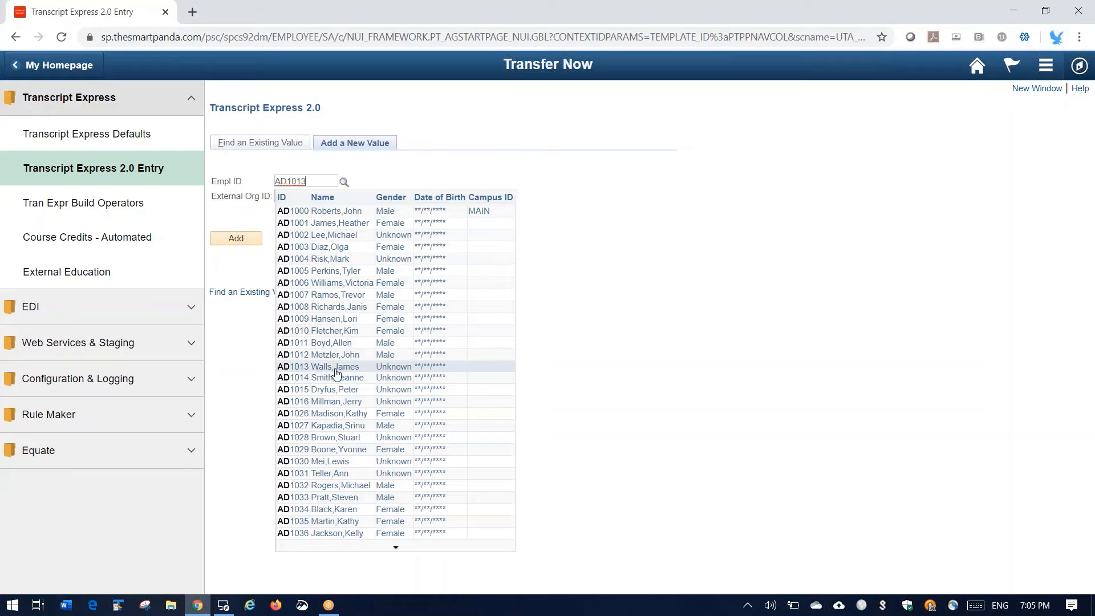
click(311, 193)
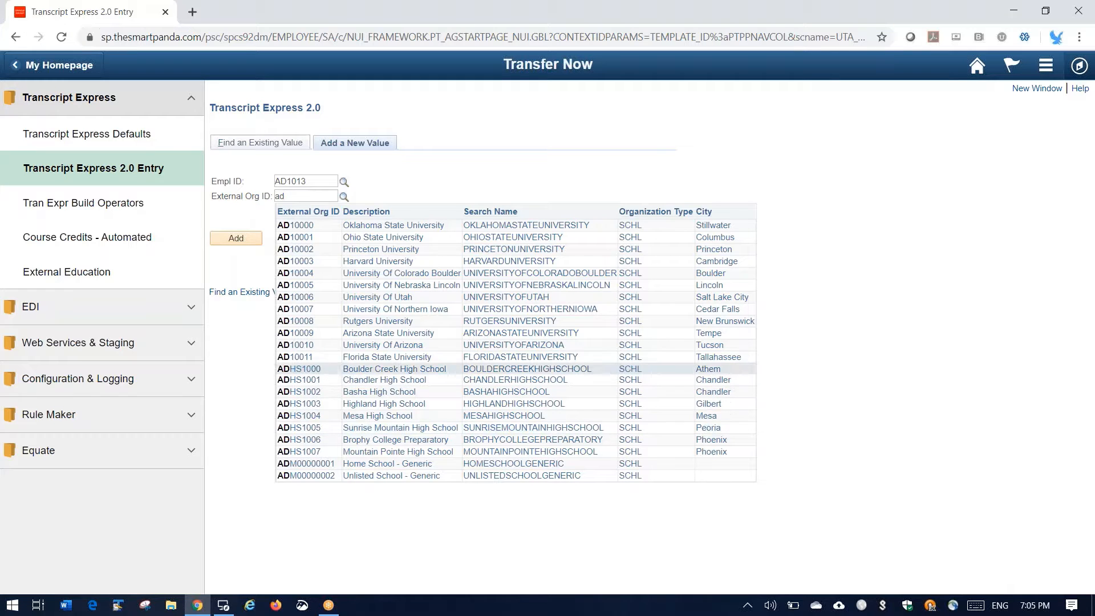
click(383, 345)
click(246, 242)
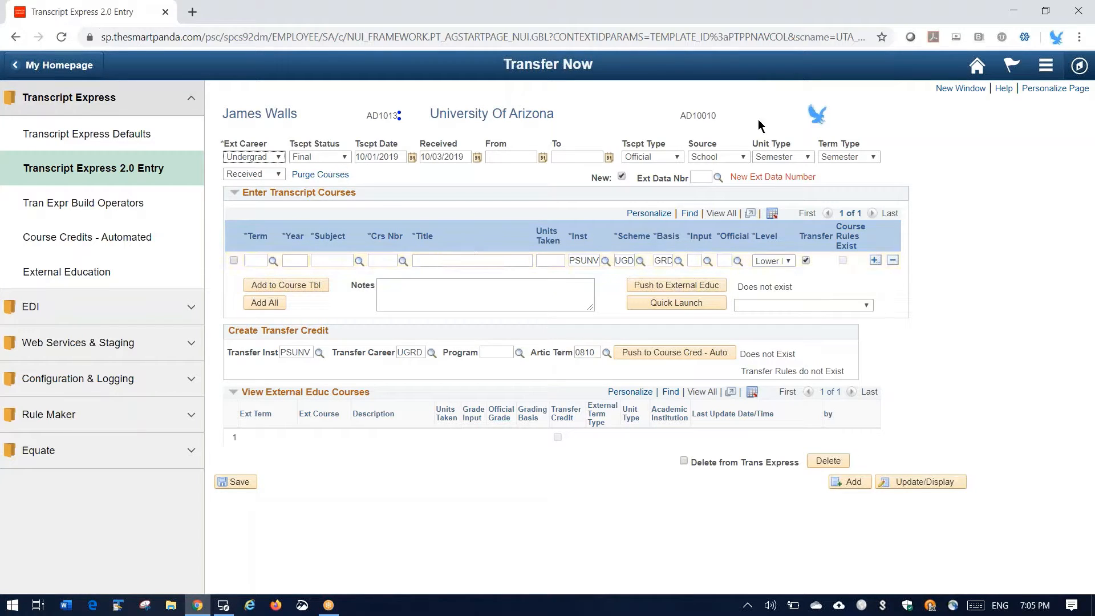
- Launch Raptor from the student's entry in a maximized window and upload the transcript SmartPanda Harper TEST 9.pdf
click(819, 118)
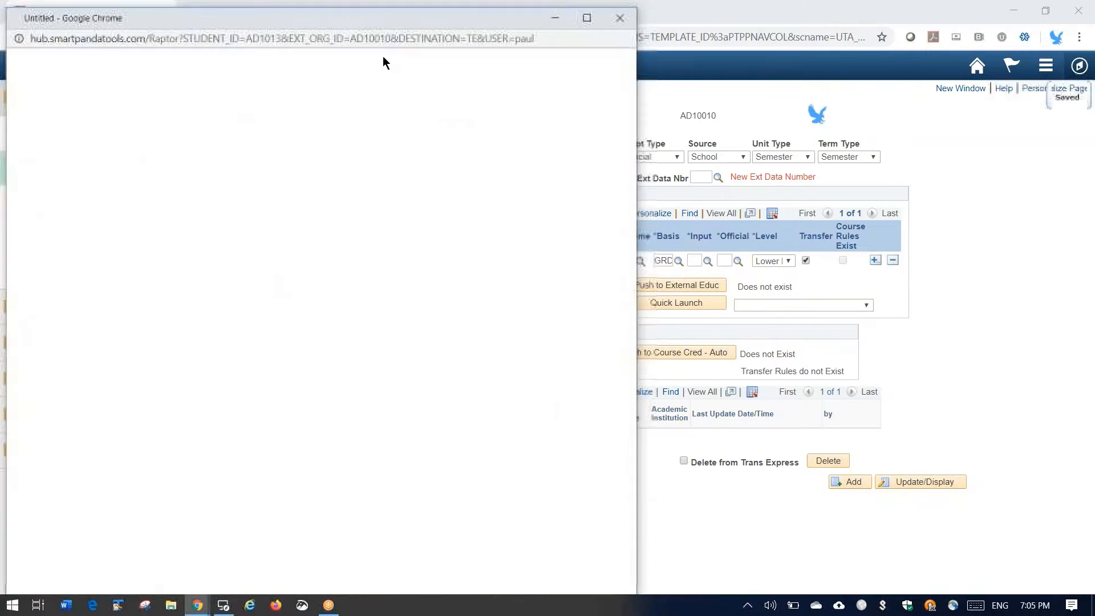
click(586, 19)
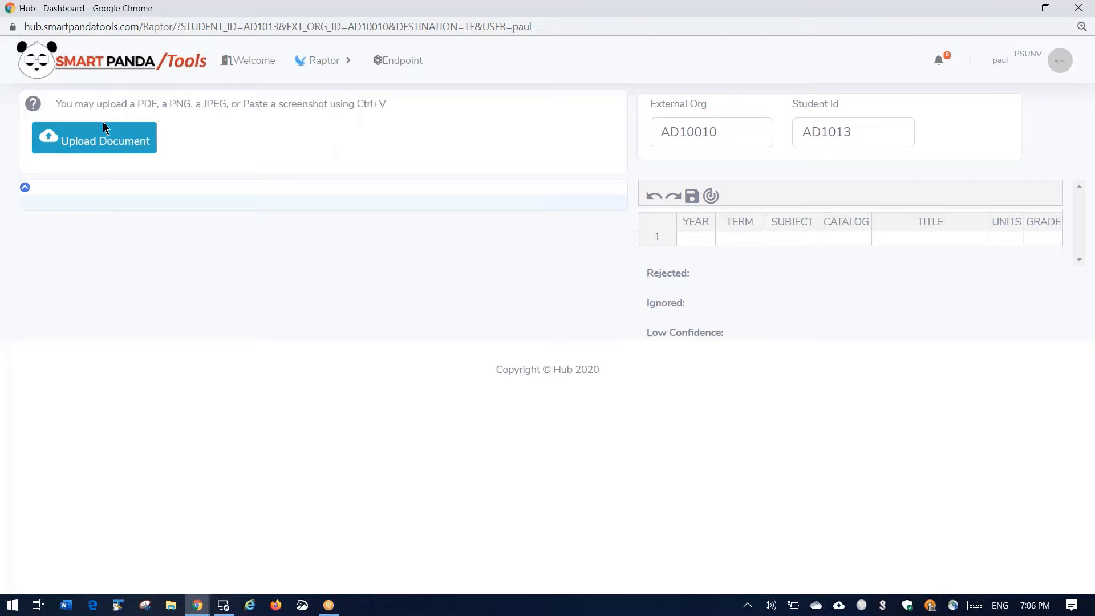
click(111, 143)
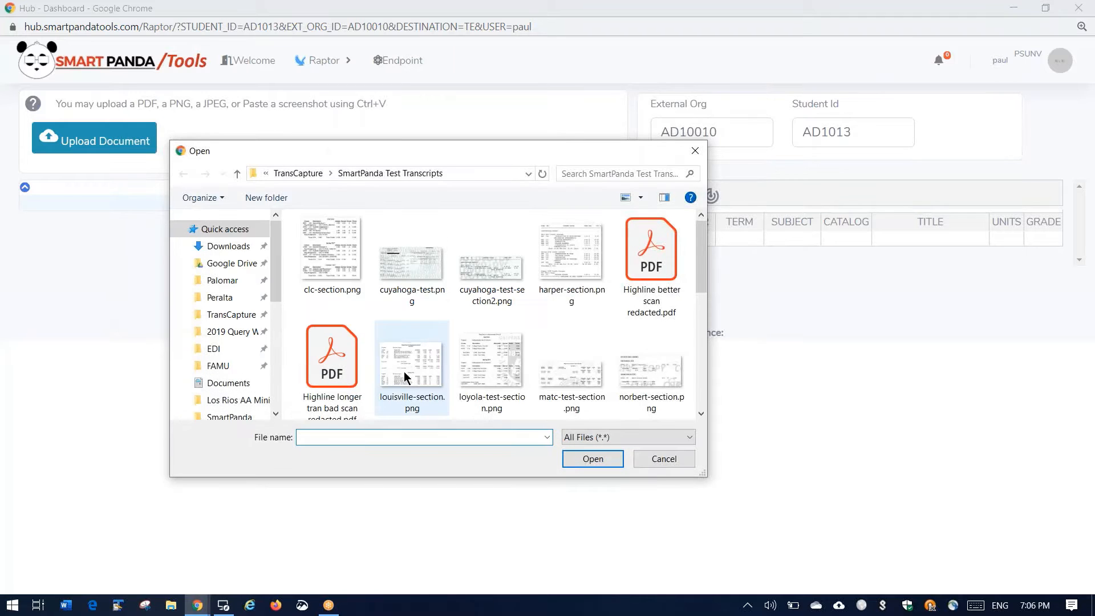
scroll(596, 368, down, 3)
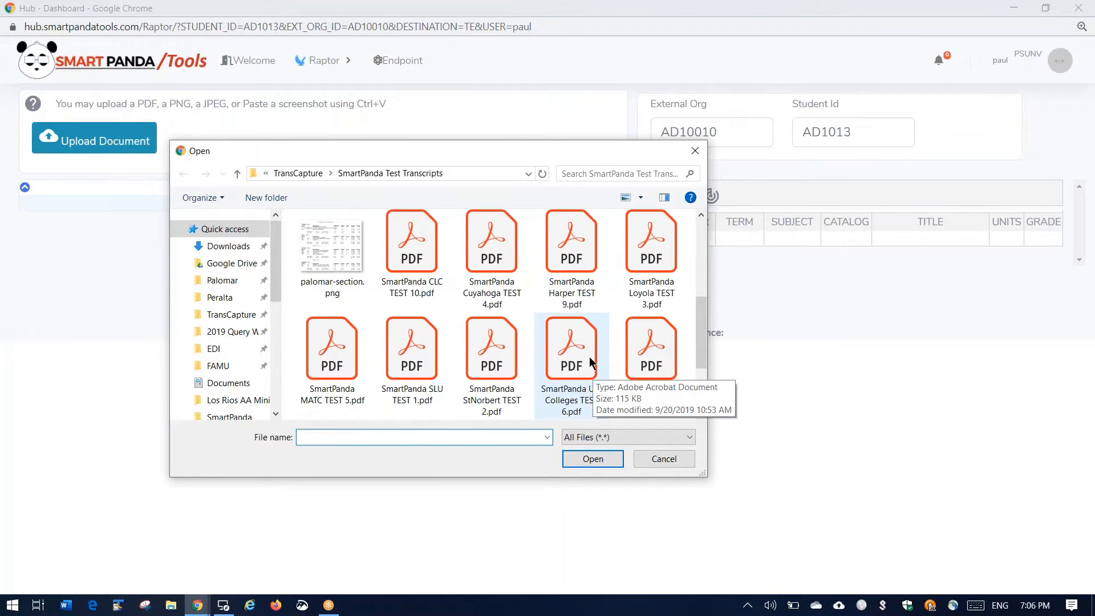
click(571, 265)
click(593, 459)
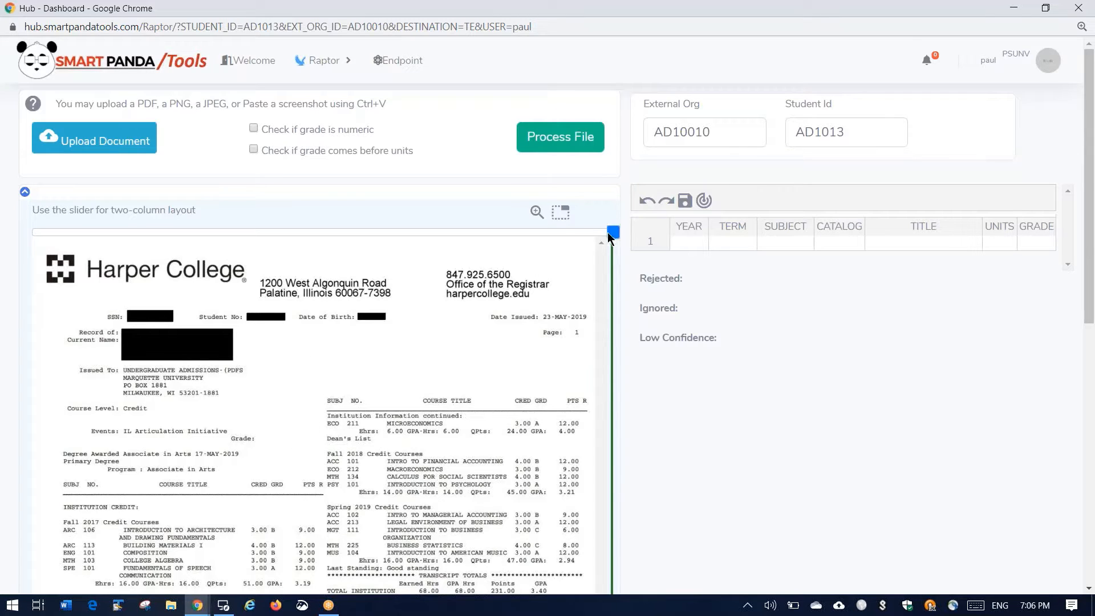
- Place the two-column divider between the transcript's two course columns and process the file
drag(613, 231, 317, 261)
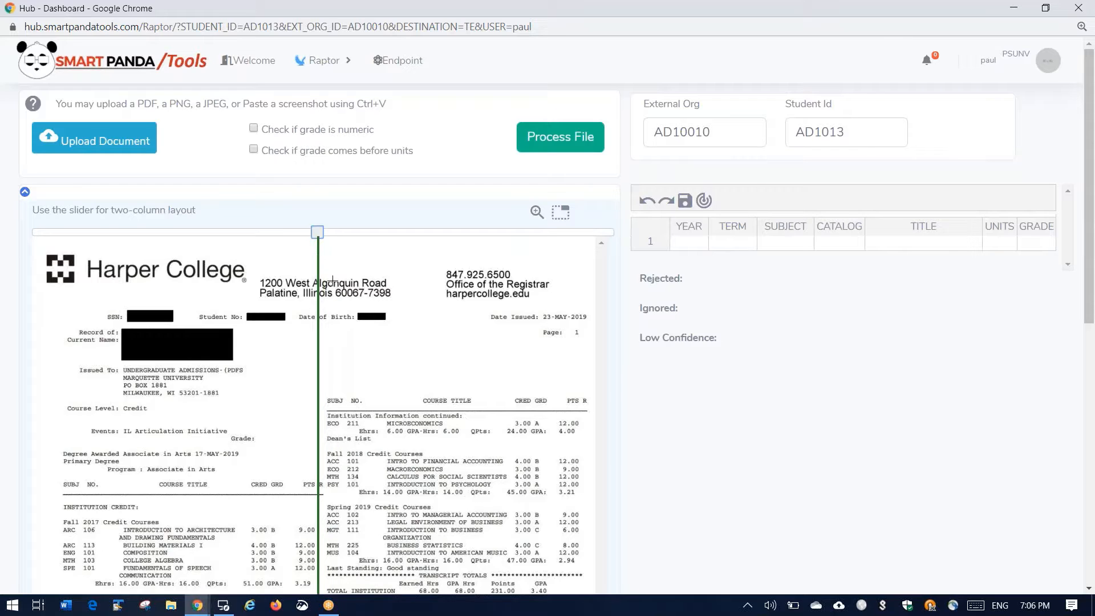
click(549, 144)
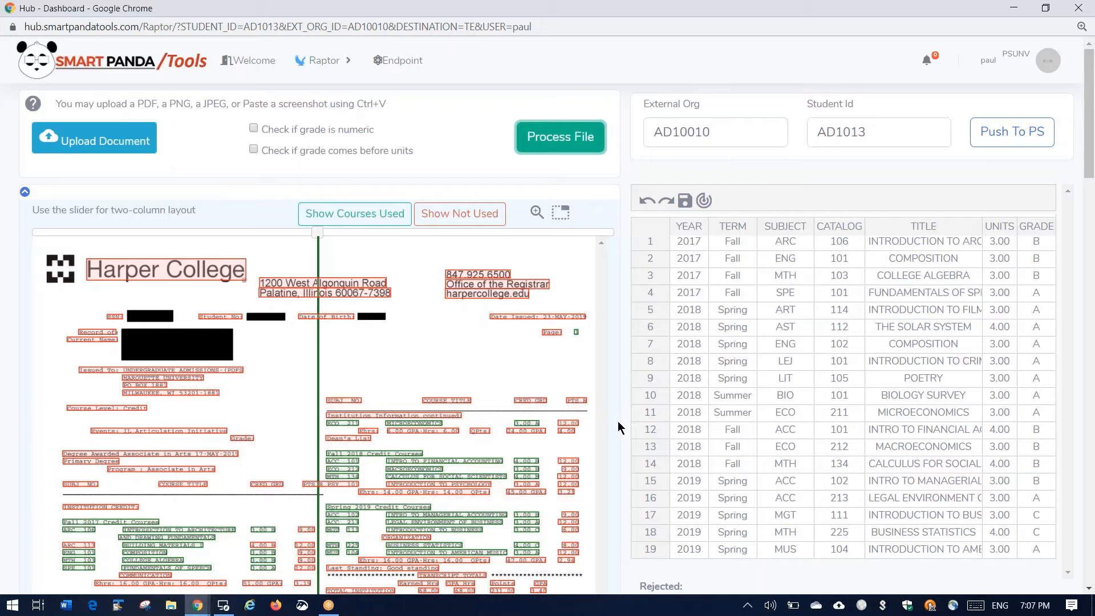
- Toggle the highlights for used courses and unused text, and compare the transcript with the extracted course table for missed courses
scroll(618, 425, down, 1)
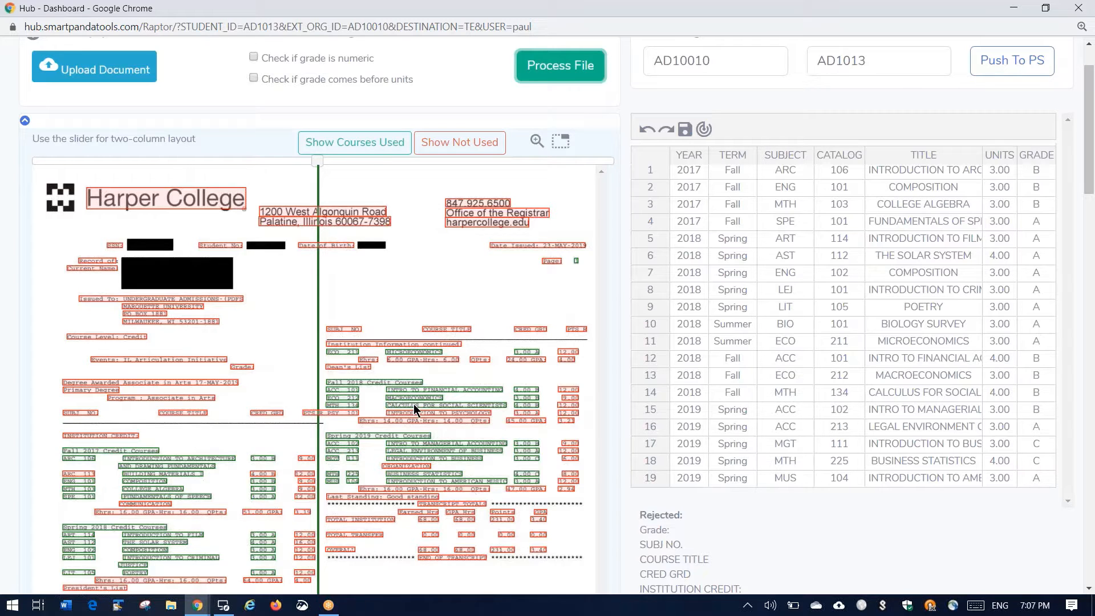
scroll(228, 432, down, 1)
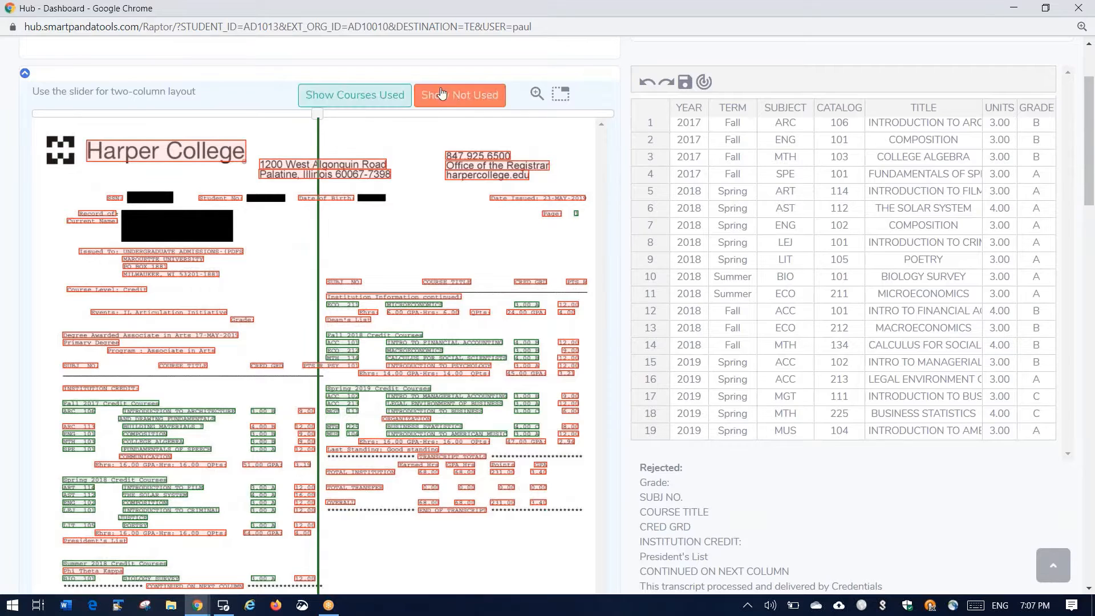
click(460, 105)
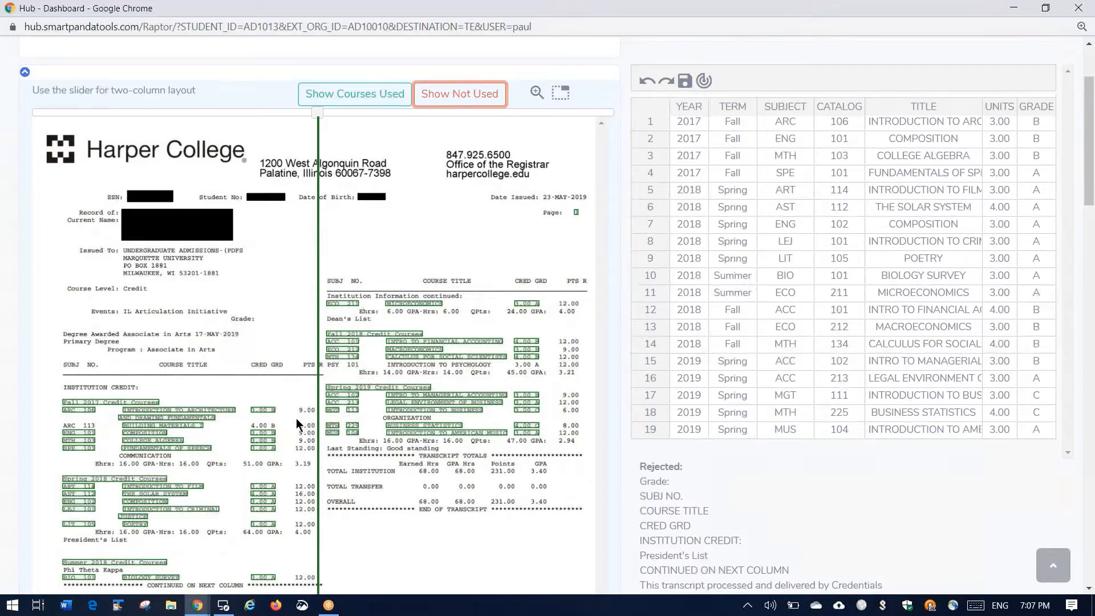
scroll(296, 419, down, 2)
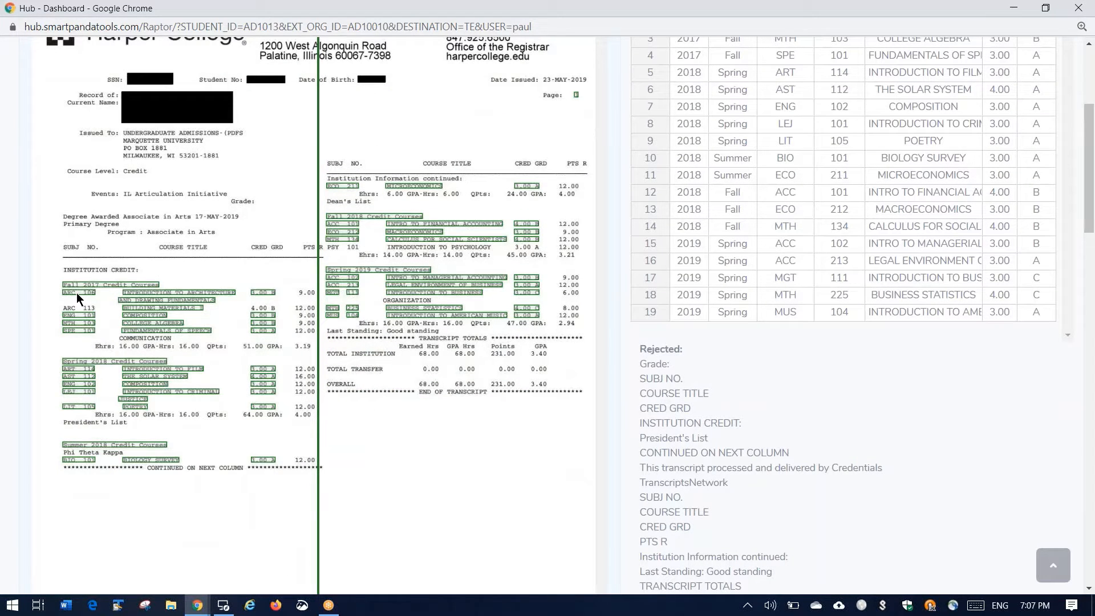
scroll(363, 139, up, 2)
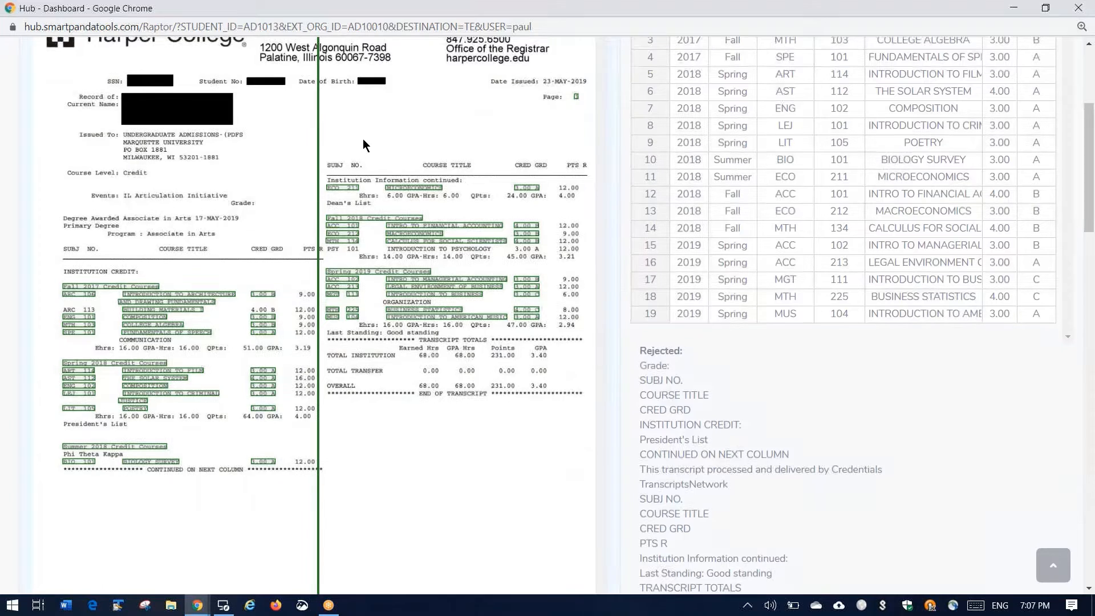
click(355, 71)
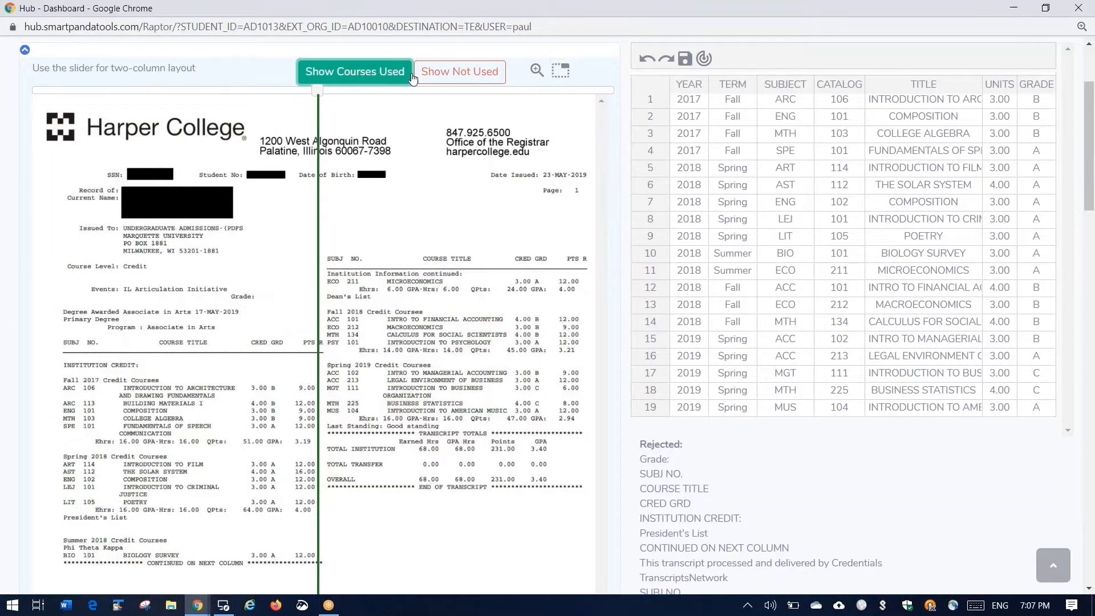
click(461, 73)
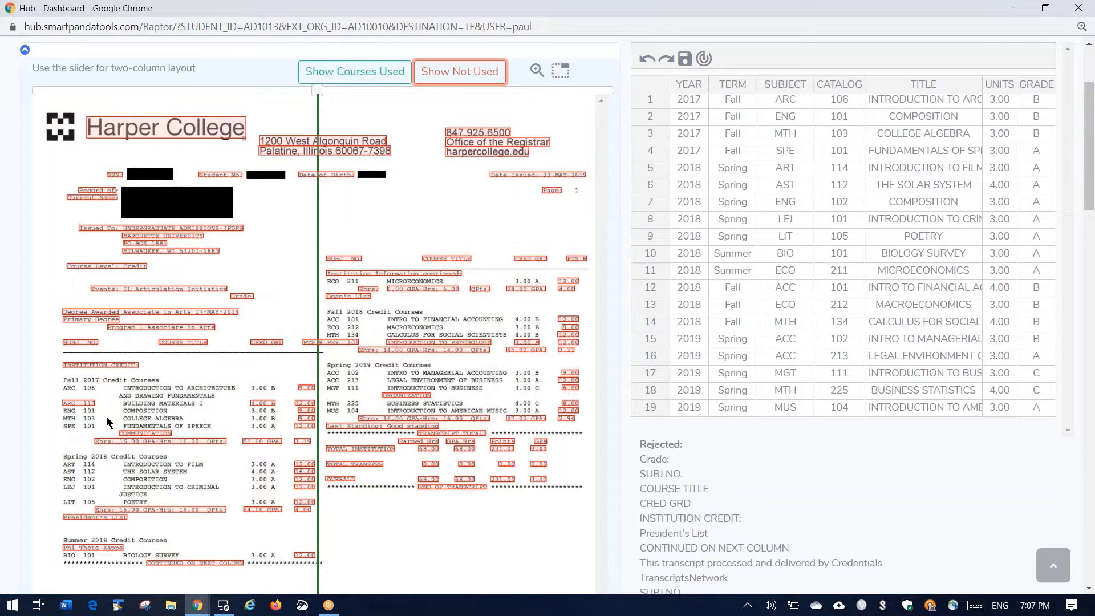
scroll(114, 411, down, 1)
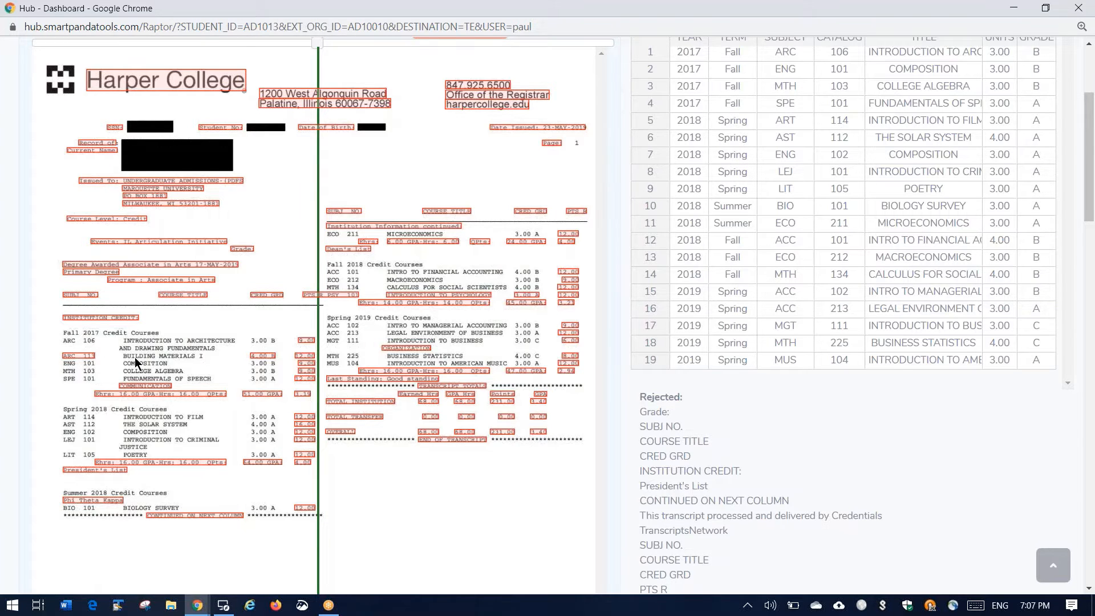
scroll(373, 349, up, 1)
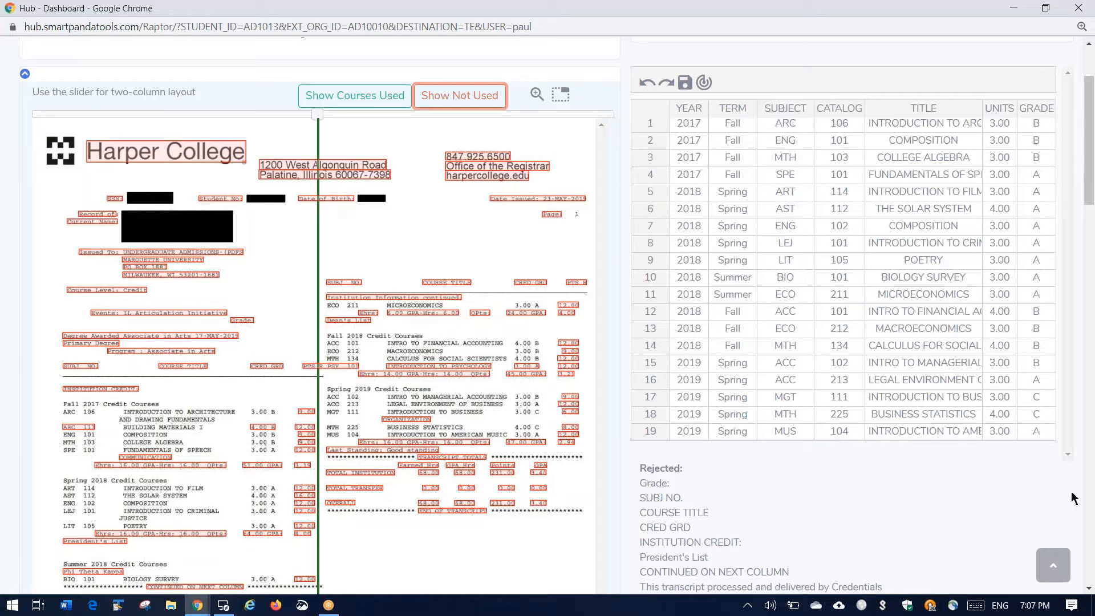
- Add a row below the last extracted course with year 2017, term fall and subject arc
click(1052, 432)
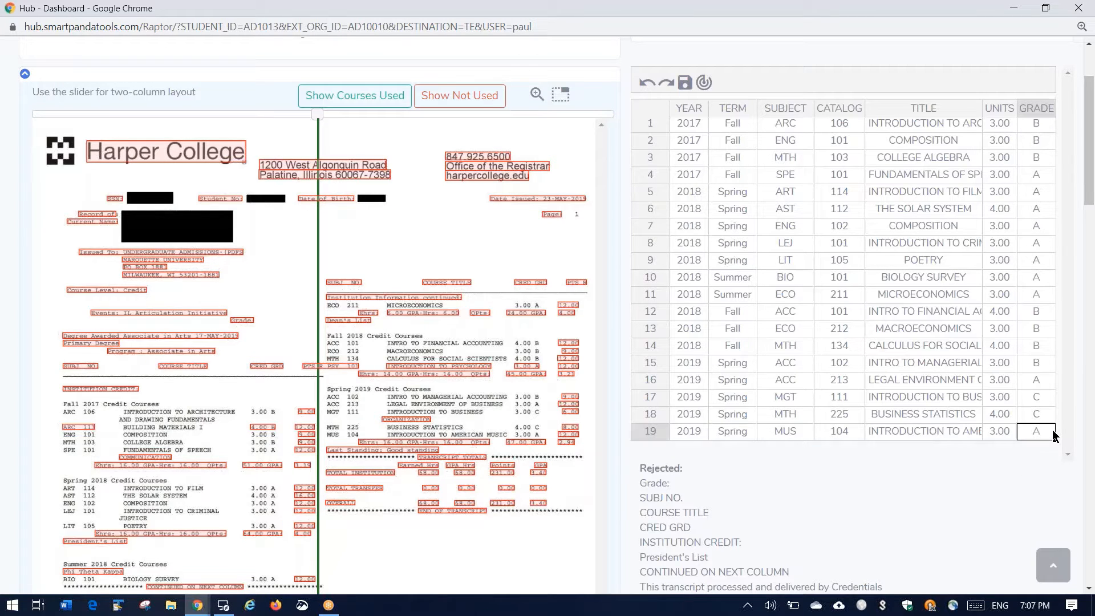
key(Down)
key(Left)
key(Left)
key(Left)
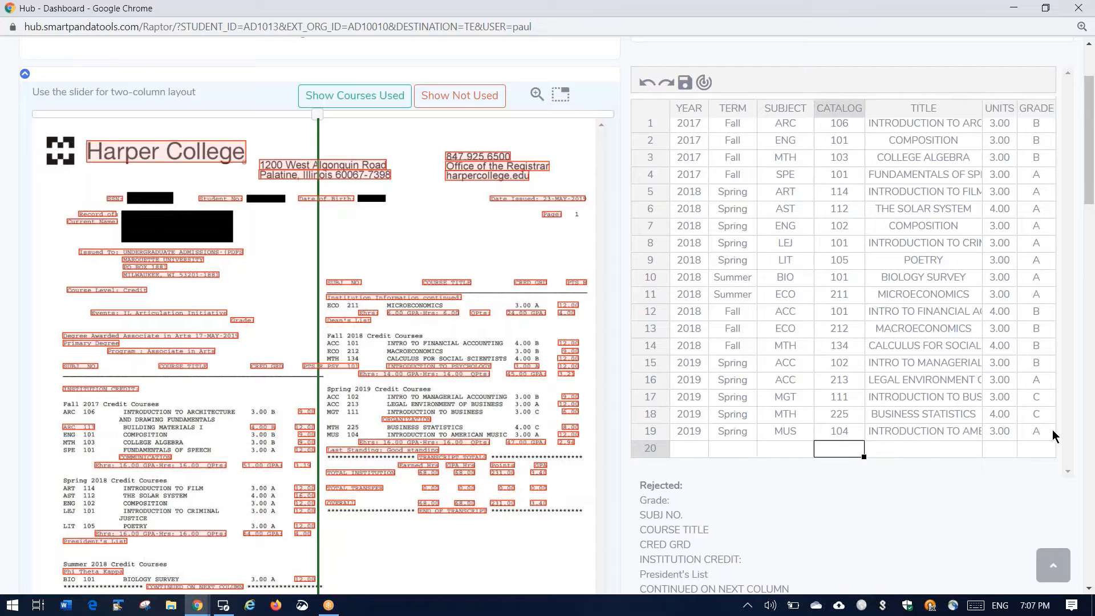
key(Left)
key(Left)
key(Left)
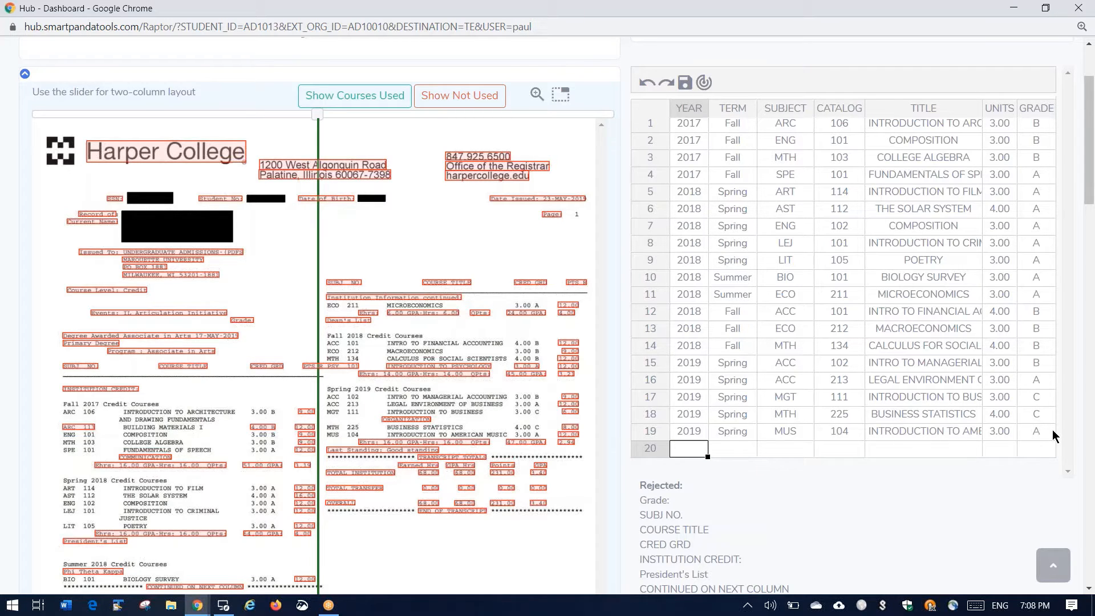
text(2017)
key(Tab)
text(fall)
key(Tab)
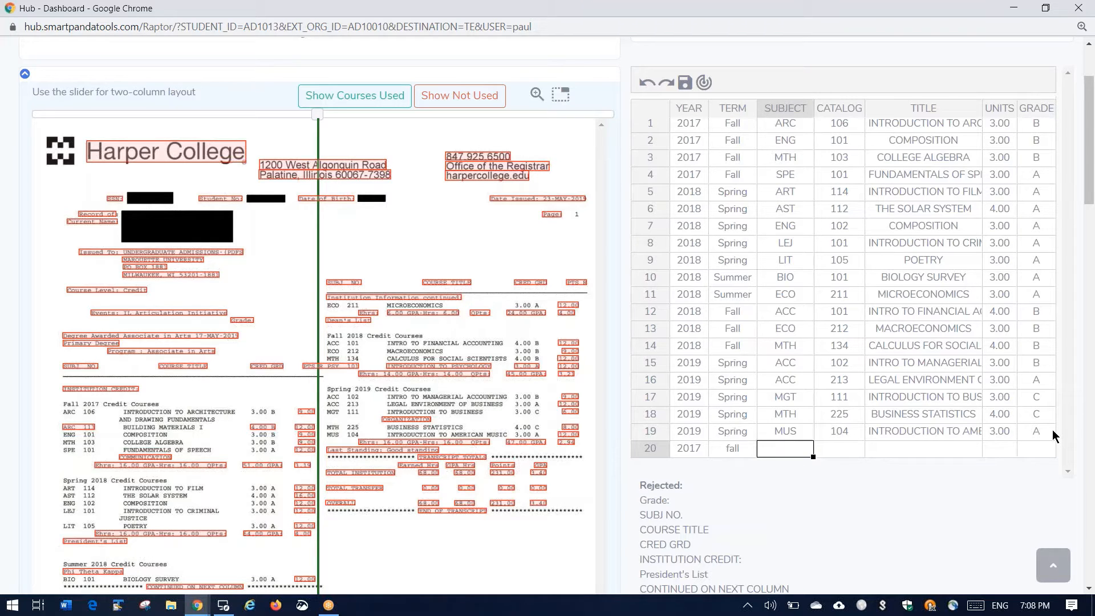
key(Tab)
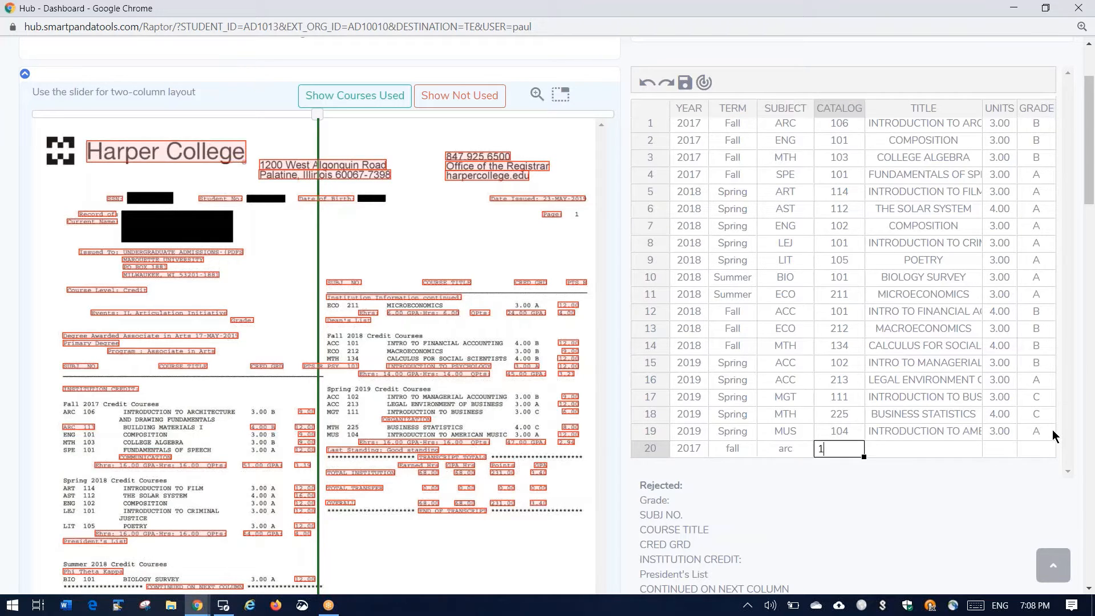
- Enter catalog number 113 and title Building Materials I for the new course row
text(106)
key(Tab)
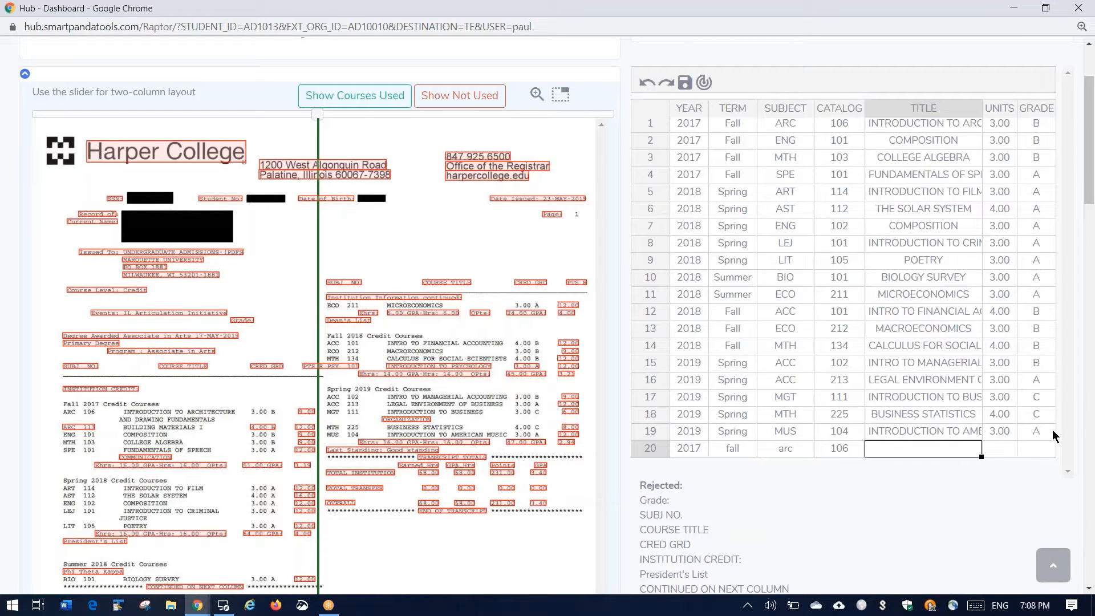
key(shift+Tab)
text(113)
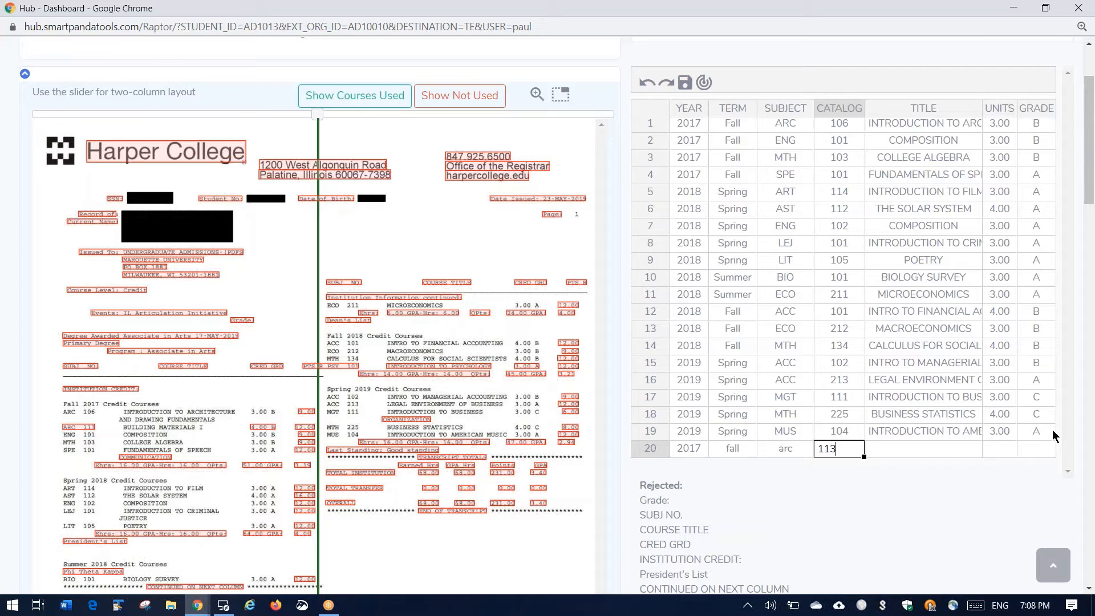
key(Tab)
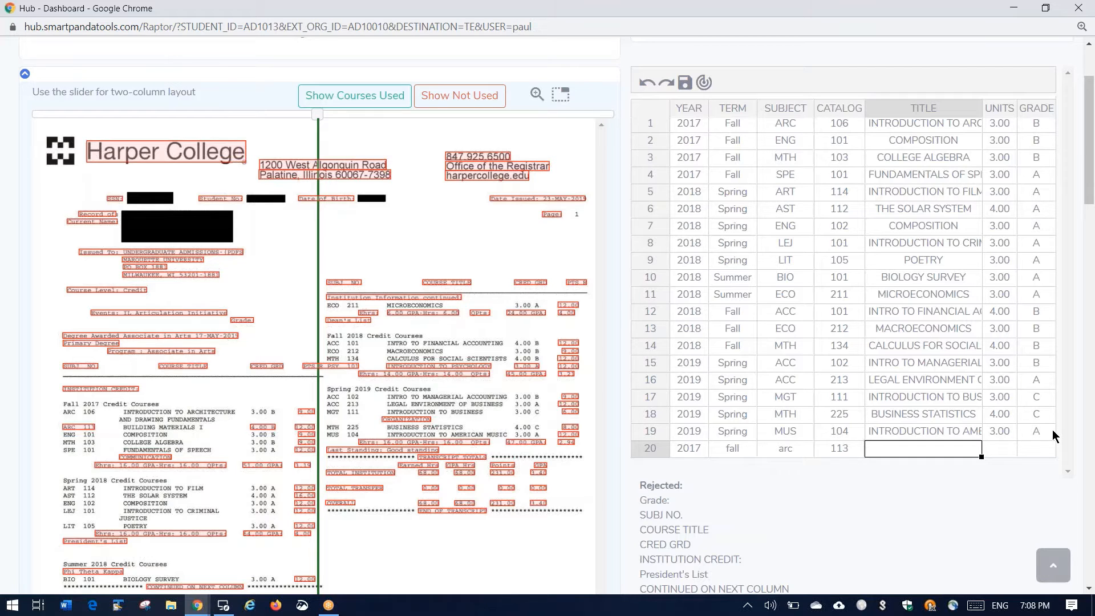
text(Building Materials I)
key(Tab)
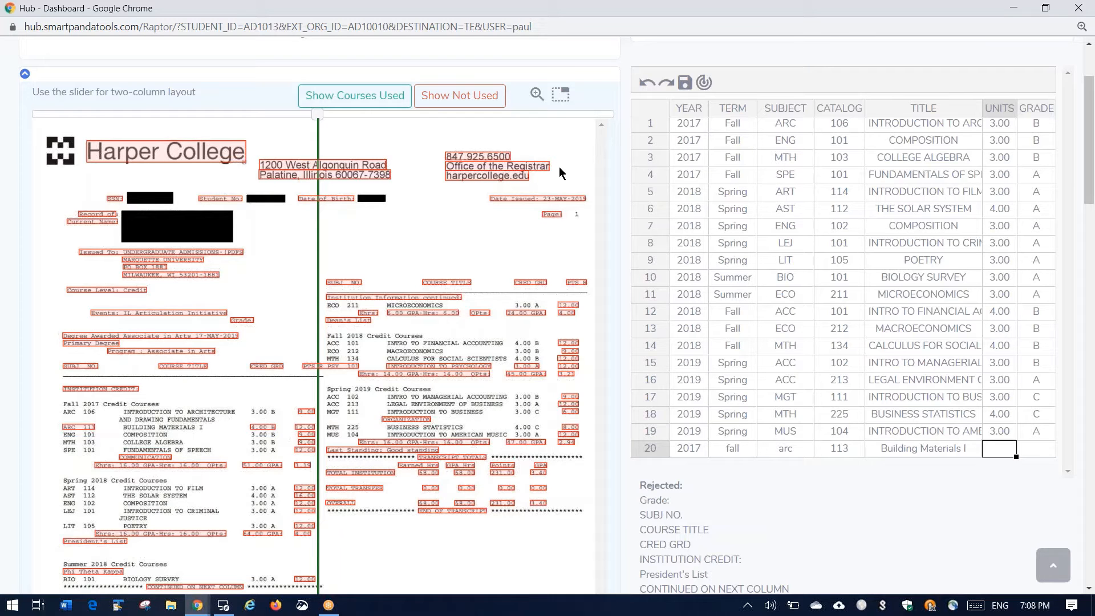
- Magnify the transcript image to inspect its details and return it to normal size
click(537, 96)
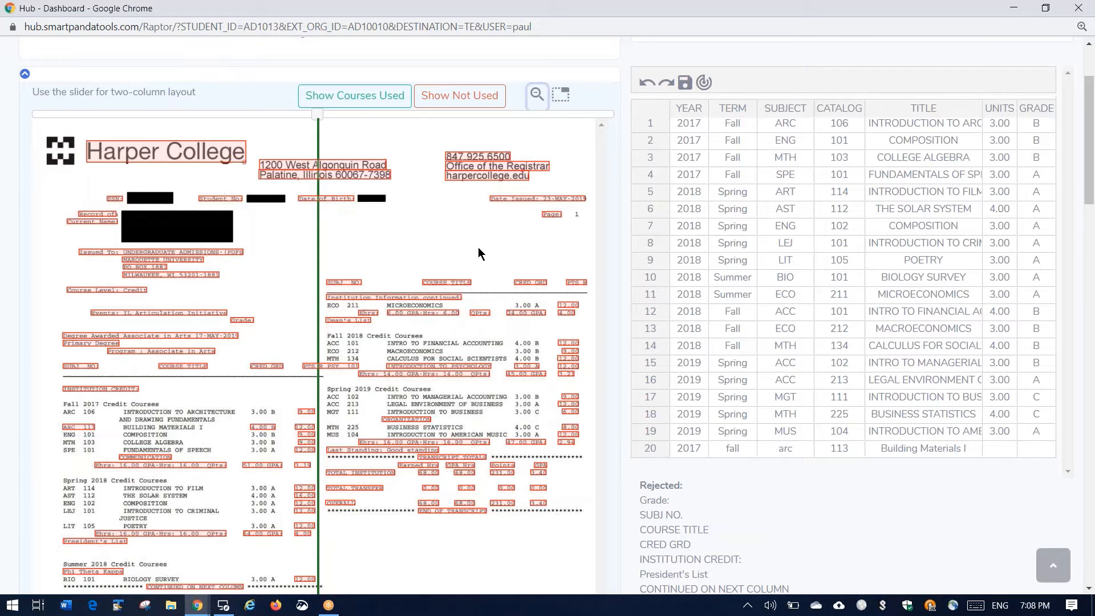
click(338, 365)
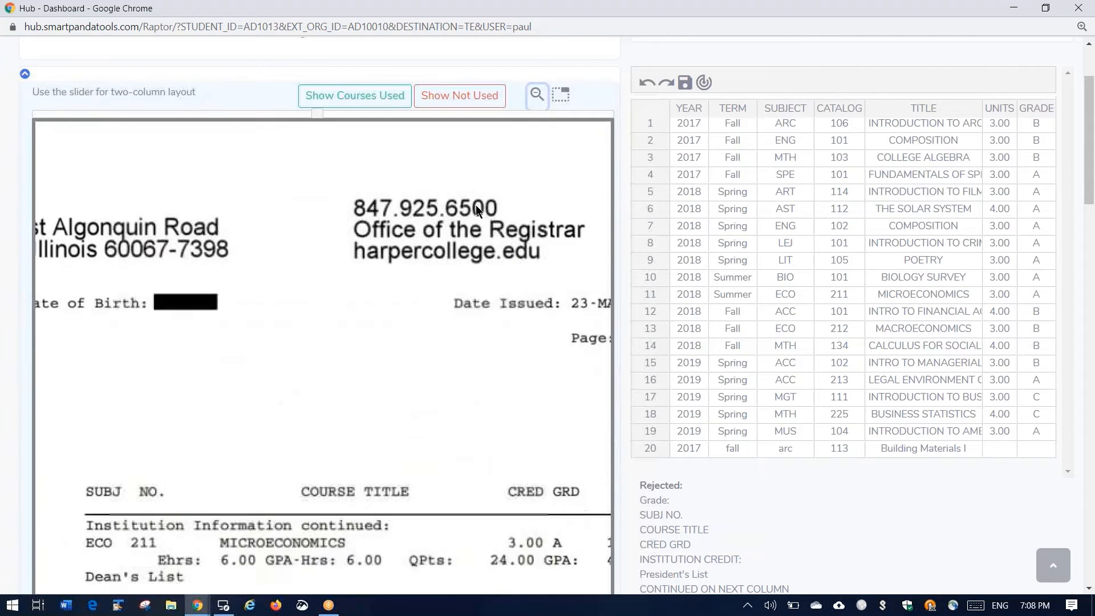
click(536, 93)
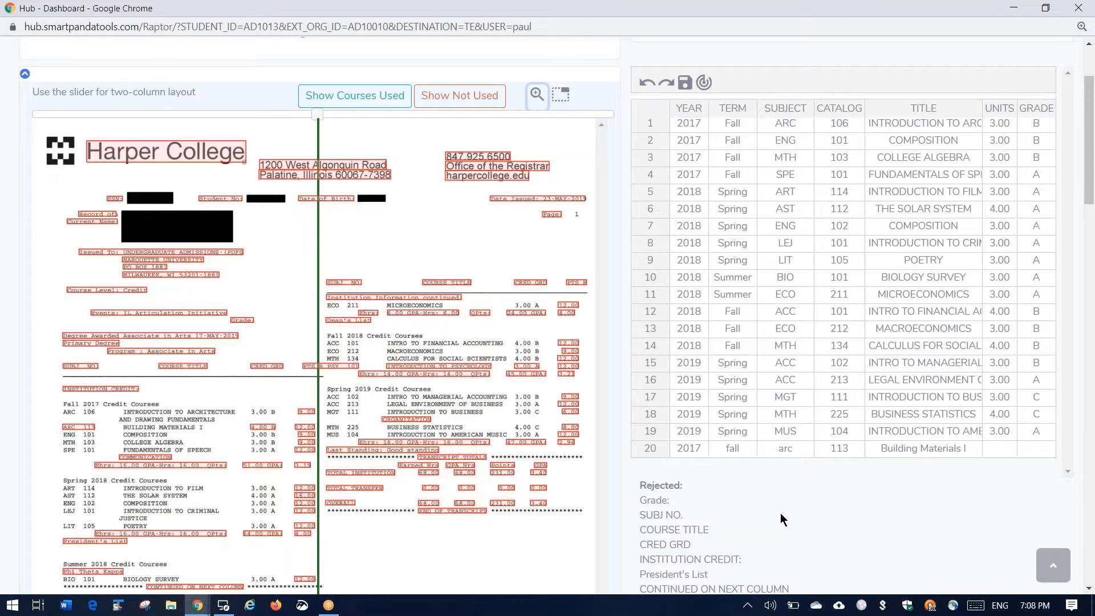
- Enter 4 units and grade b for the Building Materials I course row
click(1004, 453)
text(4)
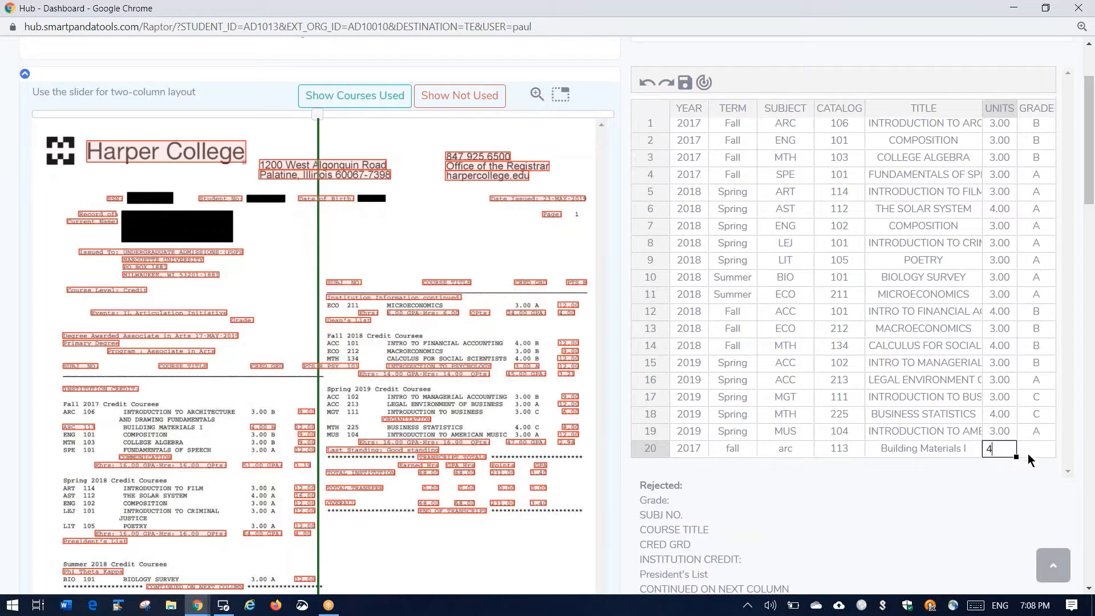
click(1028, 453)
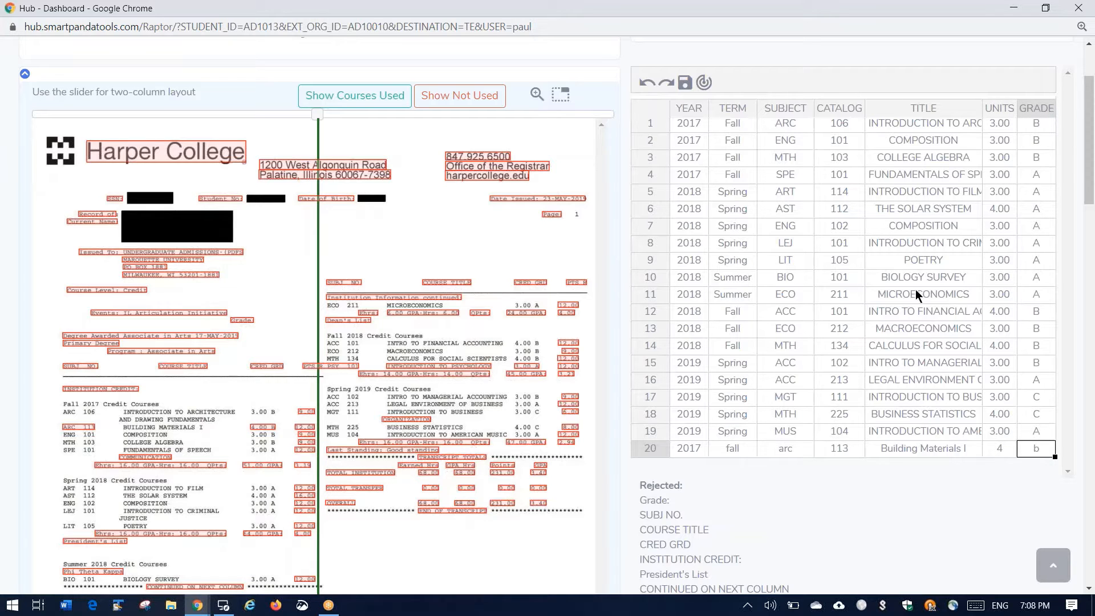
- Autofill the year and term of the Fundamentals of Speech row, 2017 Fall, down through row 8
click(690, 174)
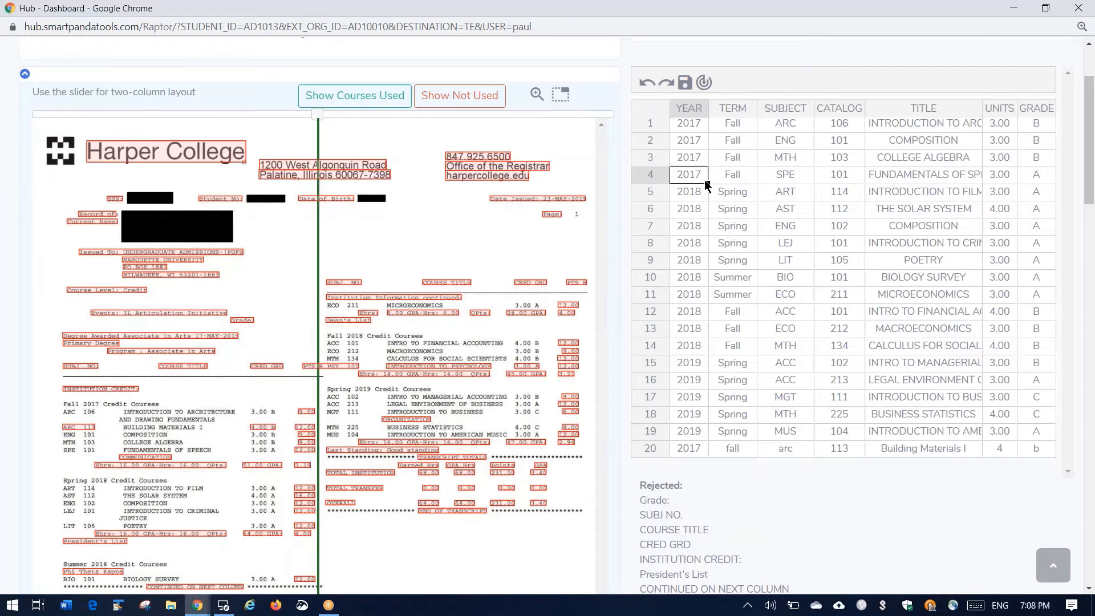
drag(712, 175, 753, 244)
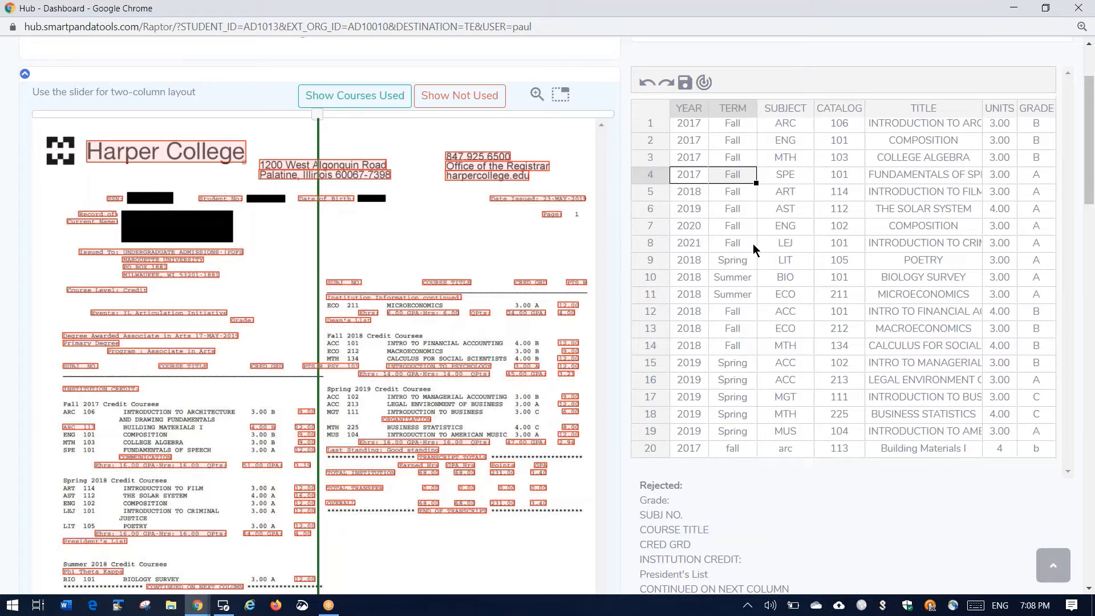
- Cycle the letter case of the Title column, ending with the course titles in title case
right_click(914, 115)
click(924, 122)
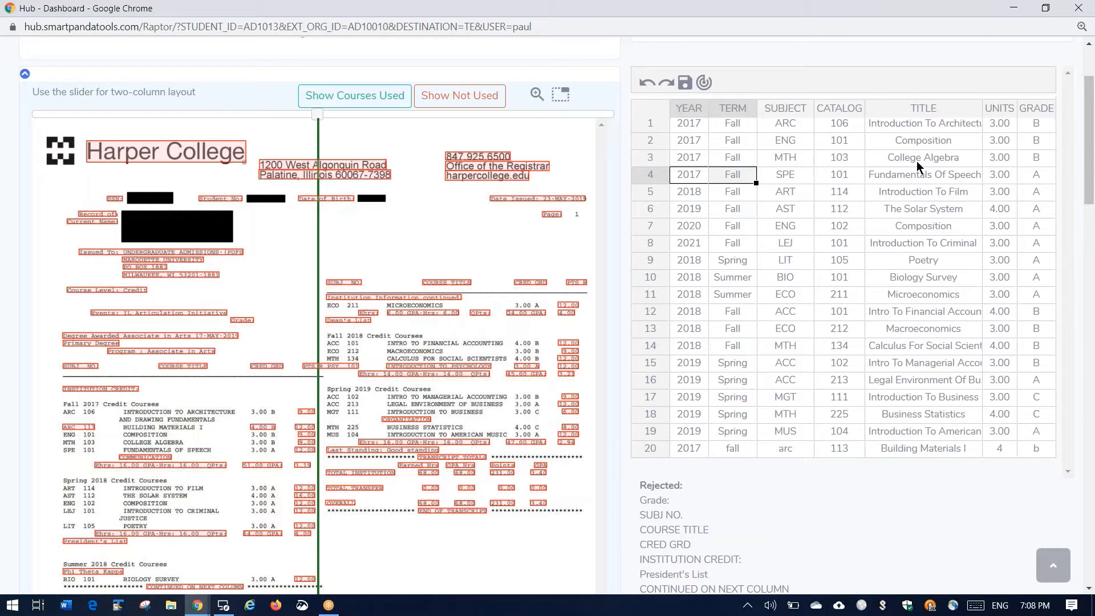
right_click(923, 116)
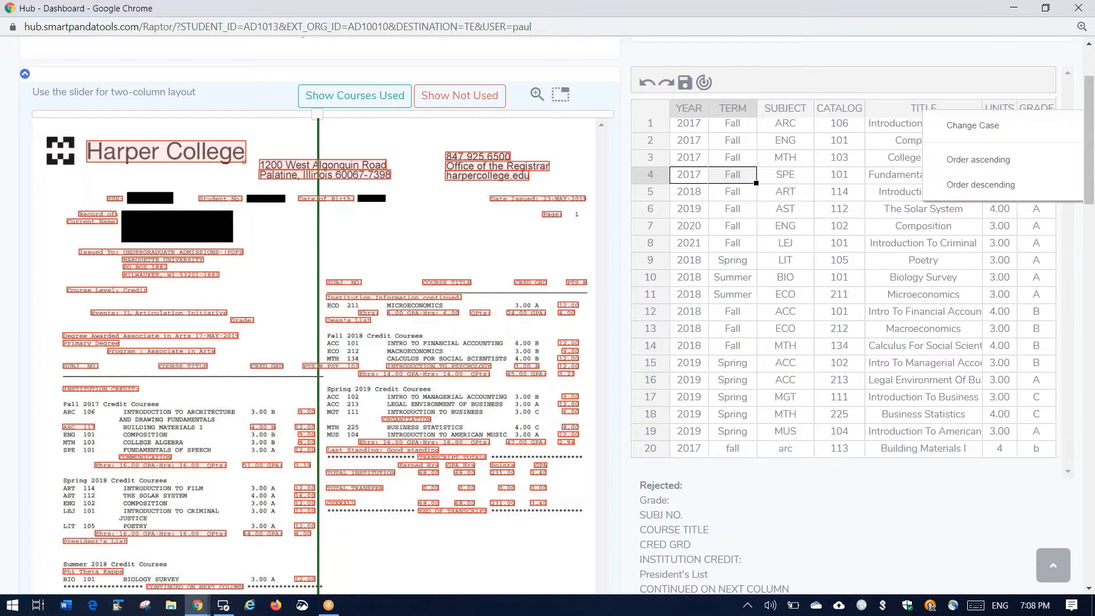
click(935, 123)
right_click(927, 111)
click(937, 119)
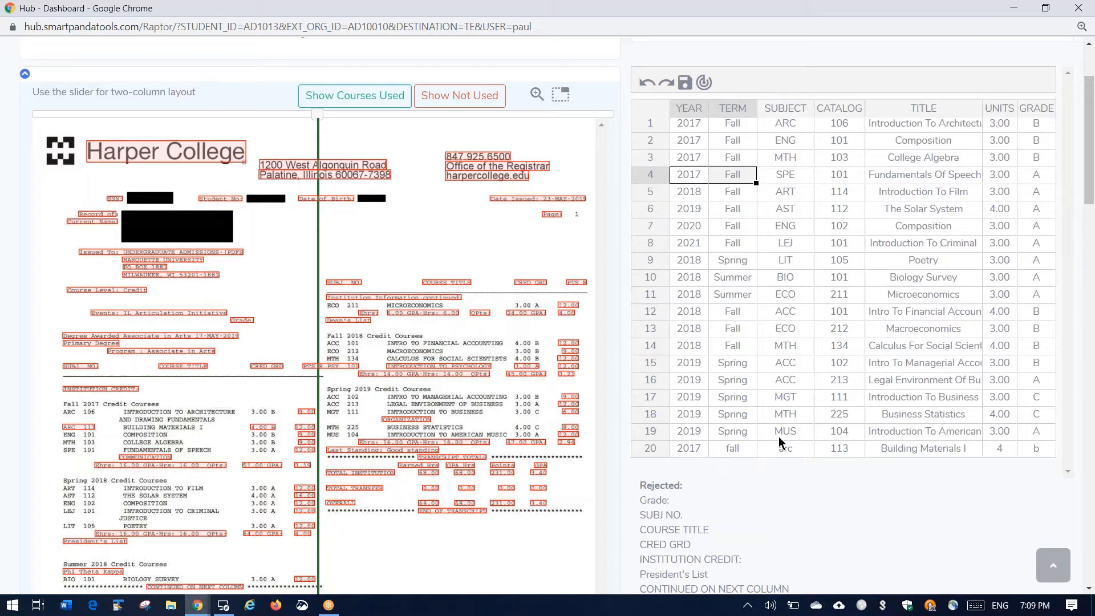
- Delete course rows 10 through 12, from Biology Survey to Intro to Financial Accounting, from the extracted table
drag(663, 276, 660, 313)
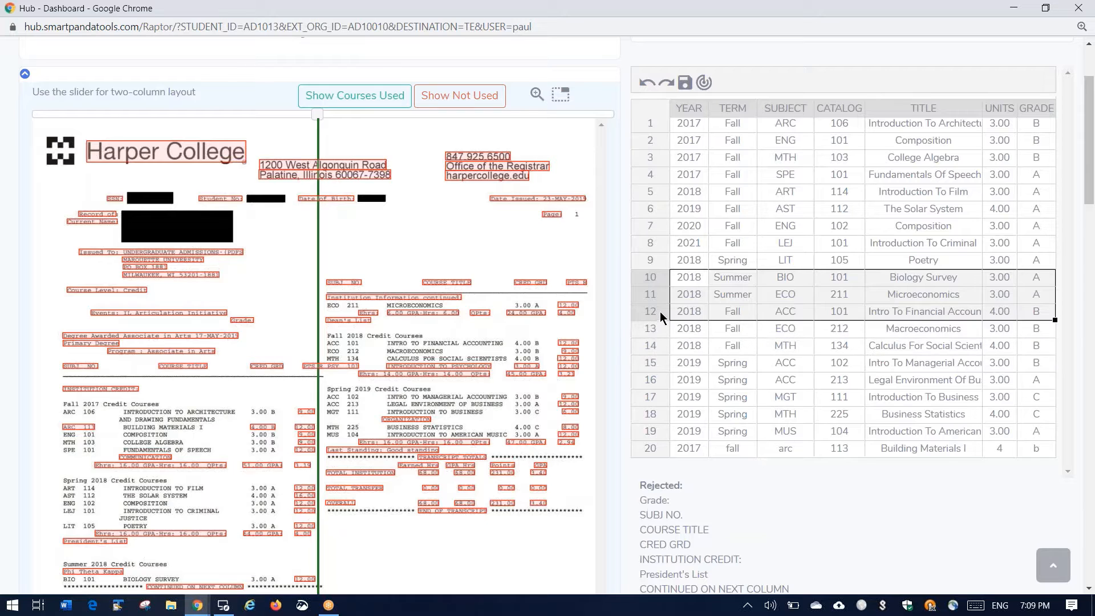
right_click(655, 299)
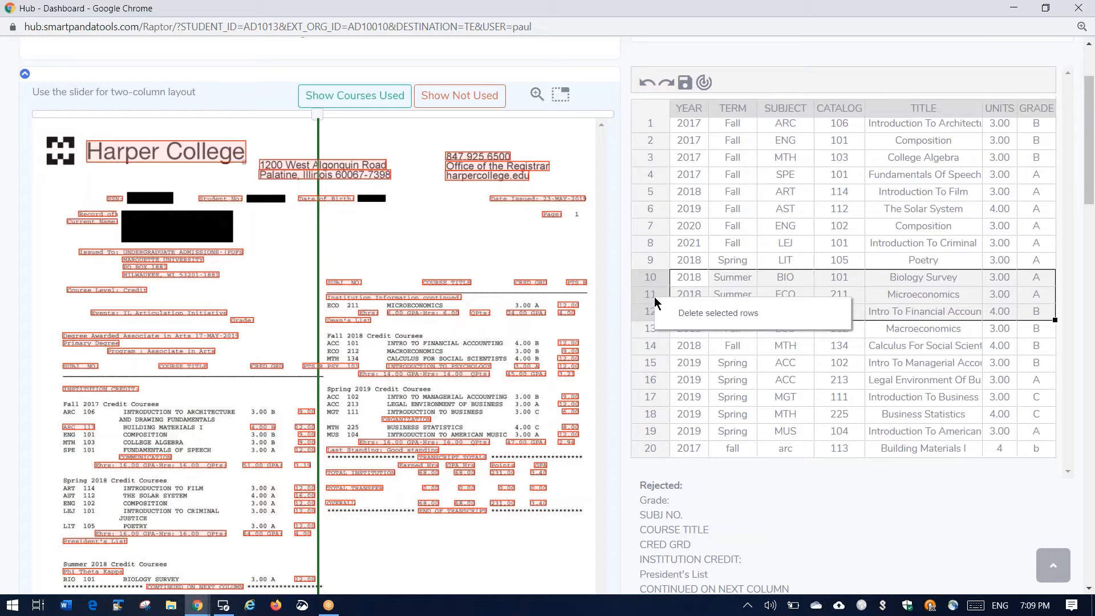
click(687, 313)
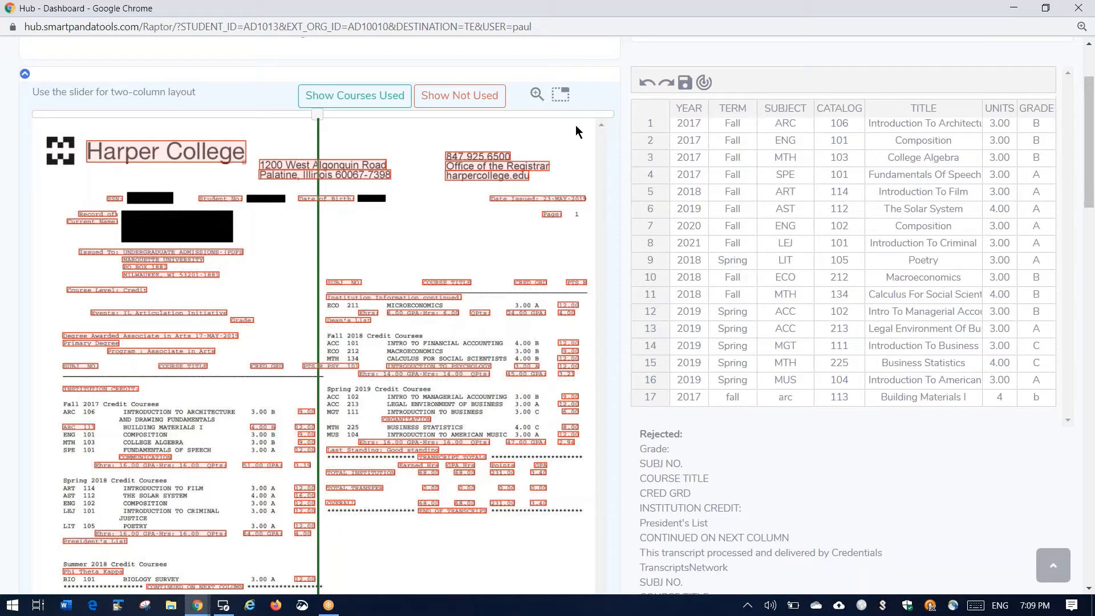
- Enlarge the transcript image for a closer look and restore its full view
click(541, 95)
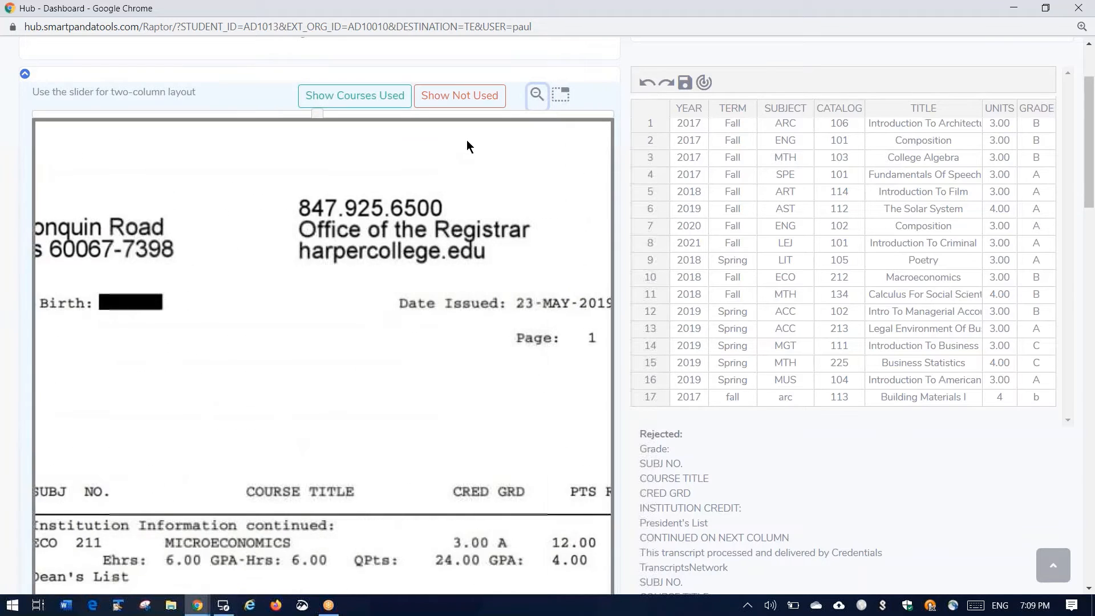
click(539, 98)
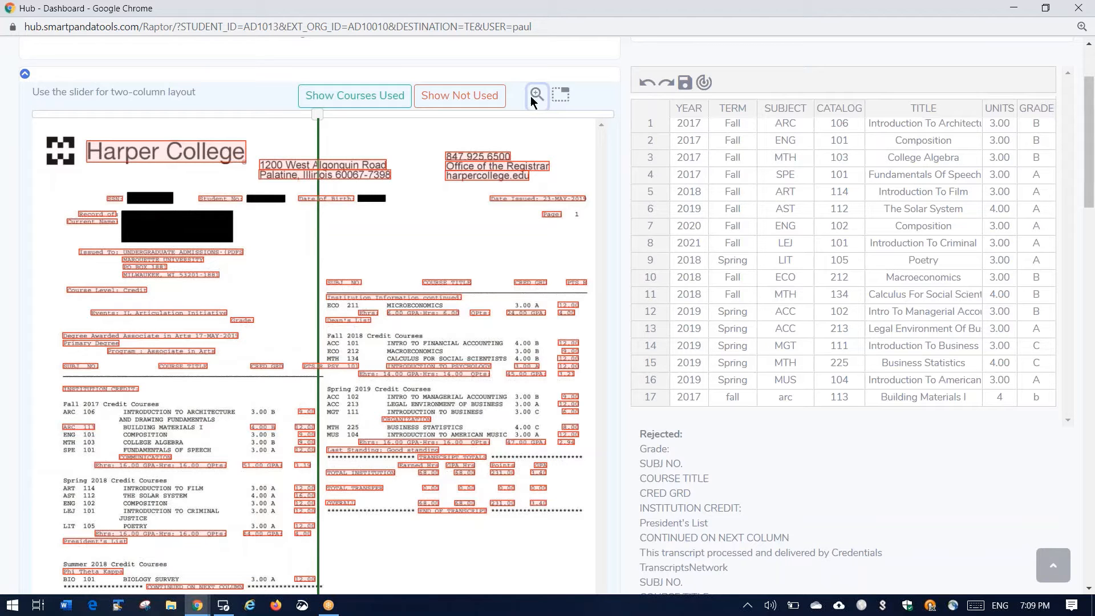
- Push the edited course rows to PeopleSoft and show all transferred courses in the Transcript Express entry grid
scroll(769, 497, up, 2)
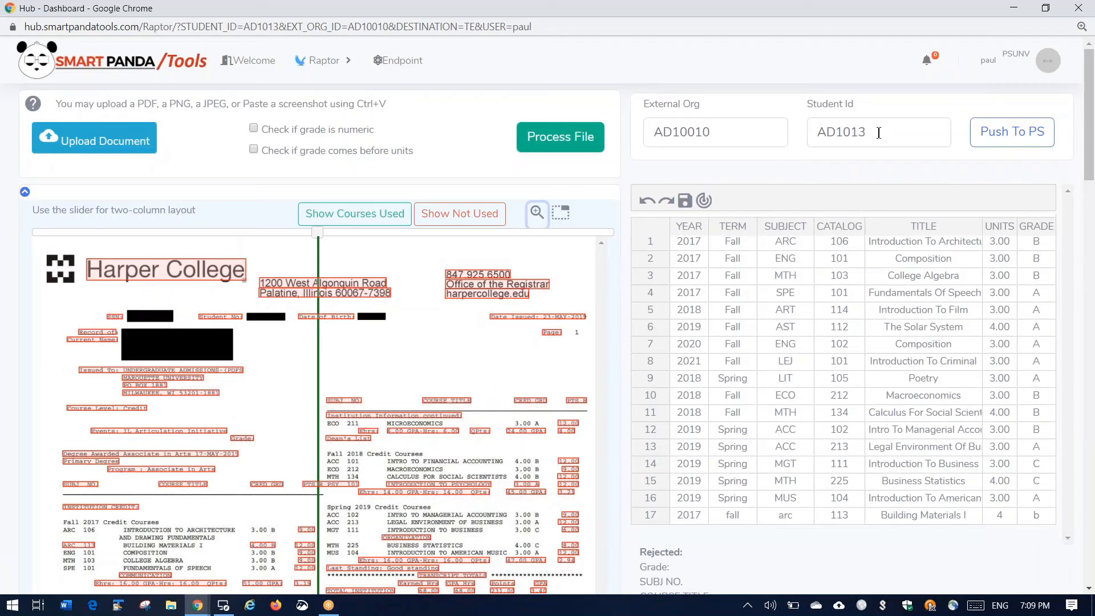
click(1009, 133)
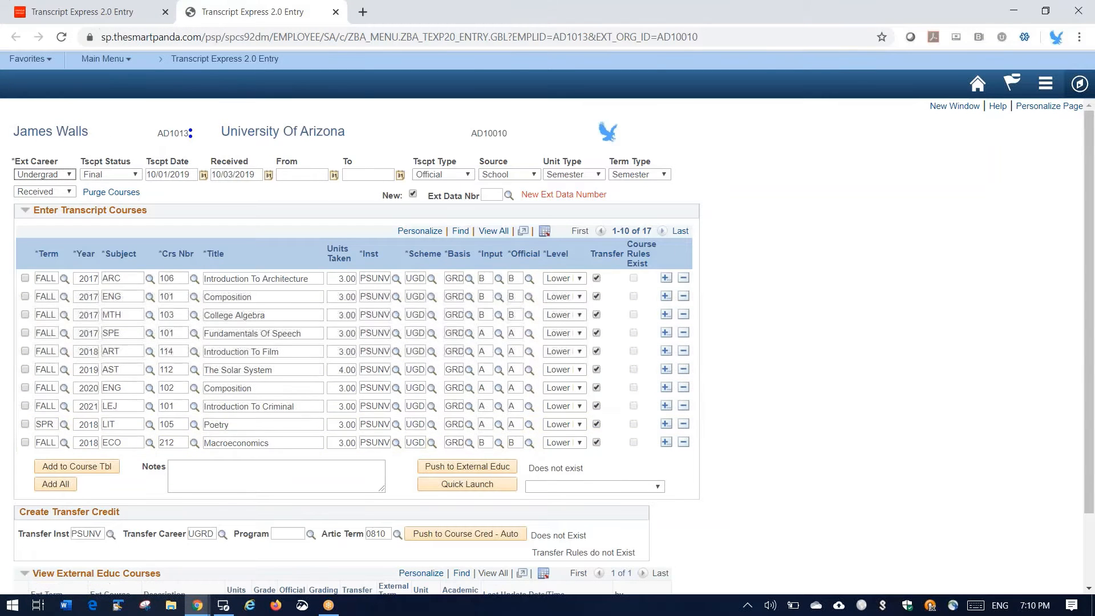
click(493, 231)
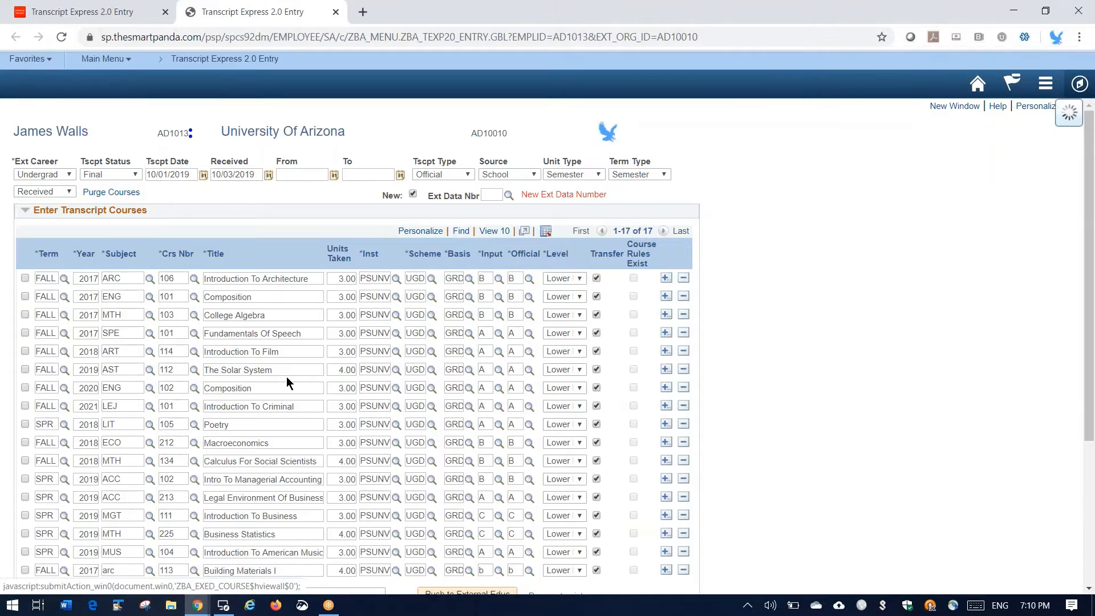
scroll(287, 382, down, 4)
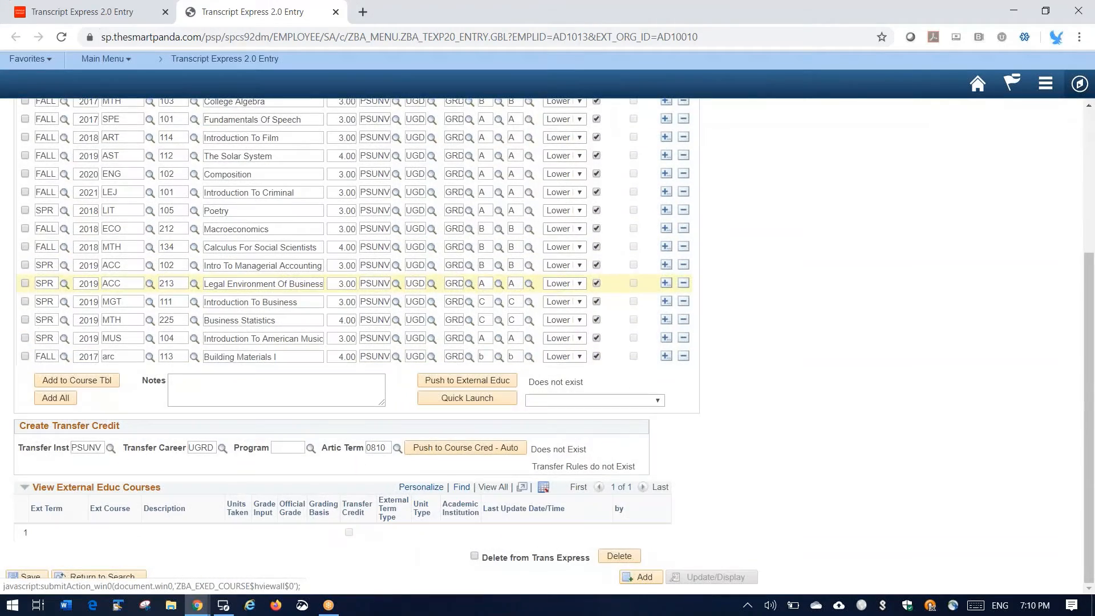
- Correct the Building Materials I row's subject to ARC and look up B as its input grade
scroll(137, 409, up, 1)
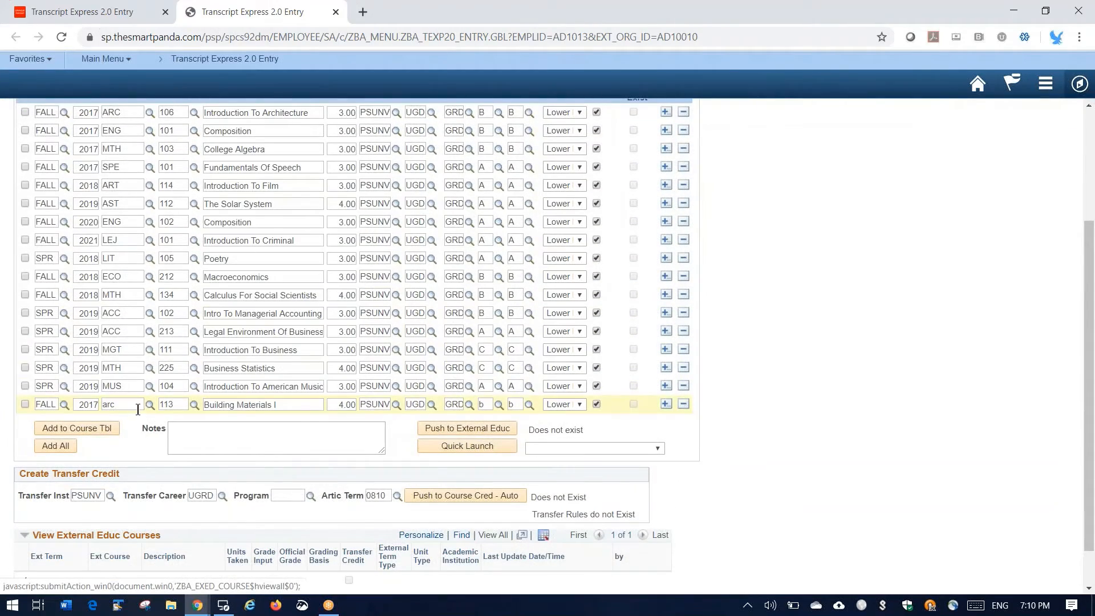
double_click(137, 410)
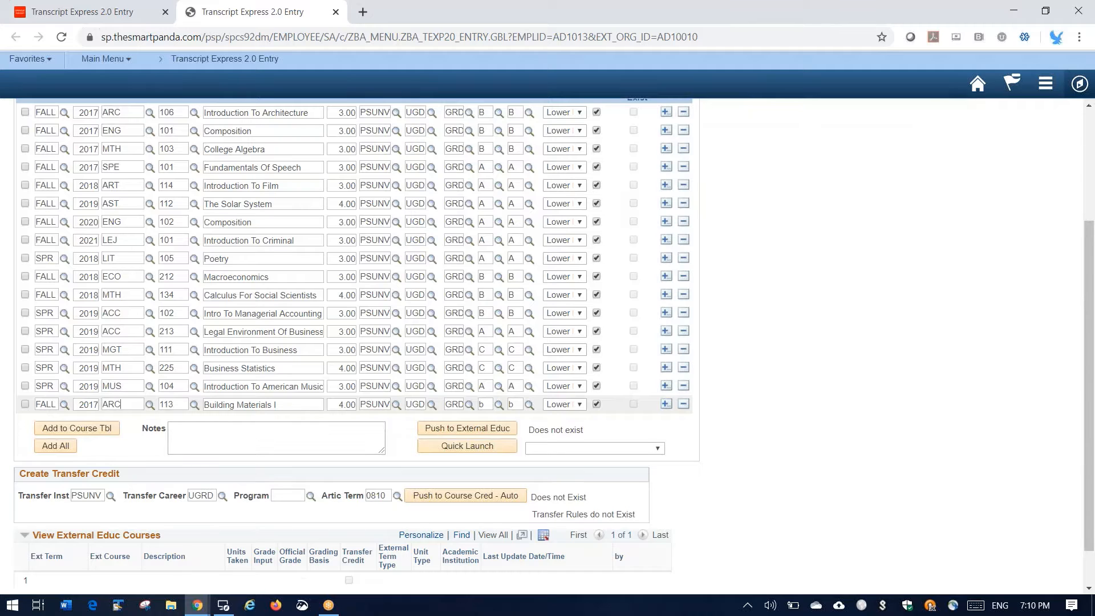
text(ARC)
key(Tab)
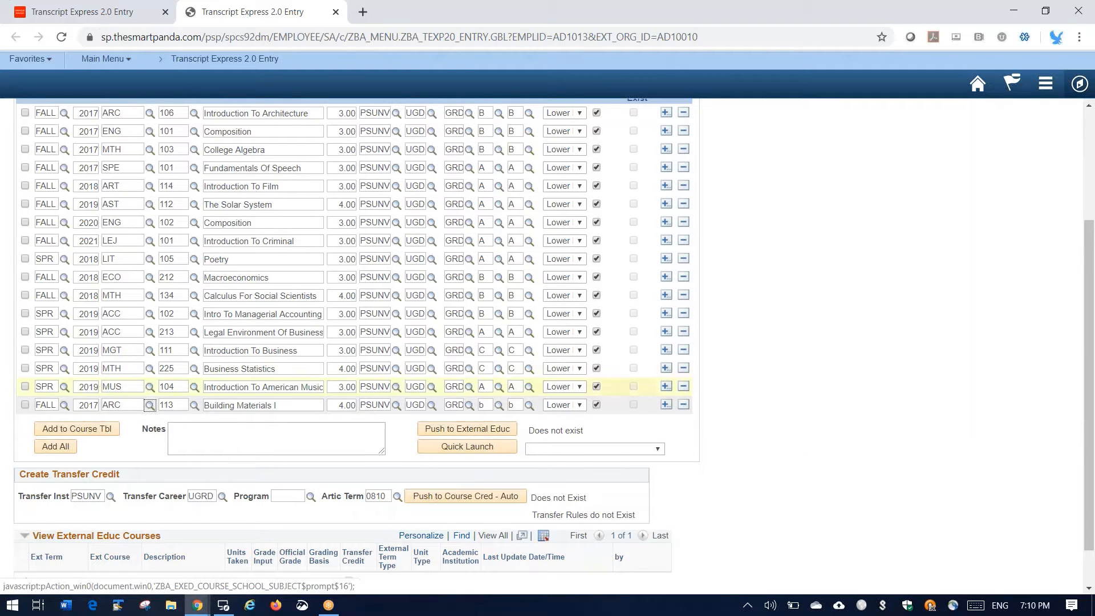
click(499, 405)
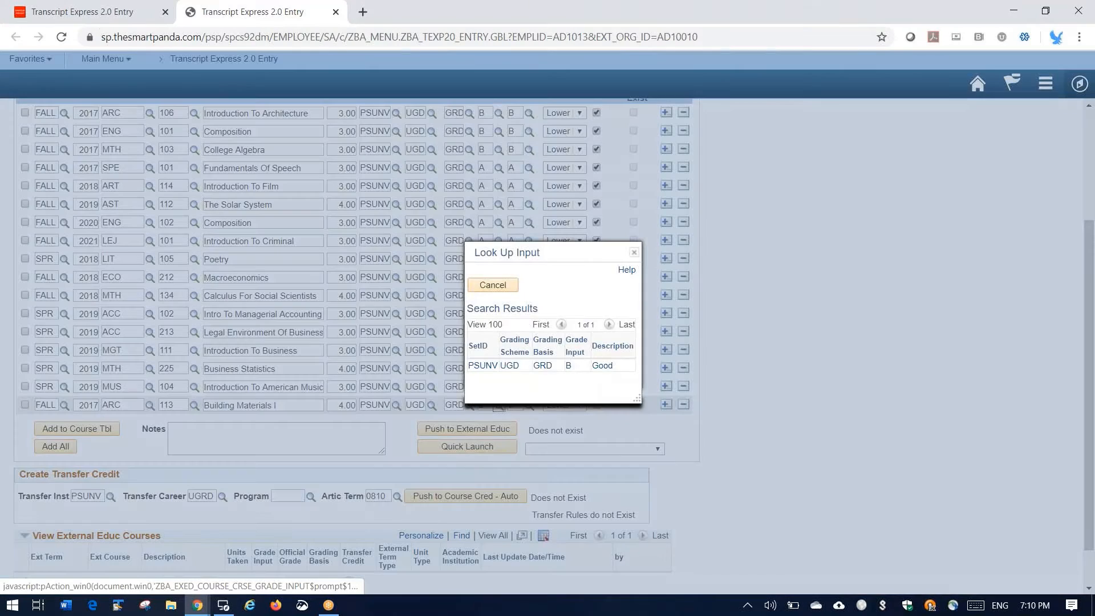
click(567, 365)
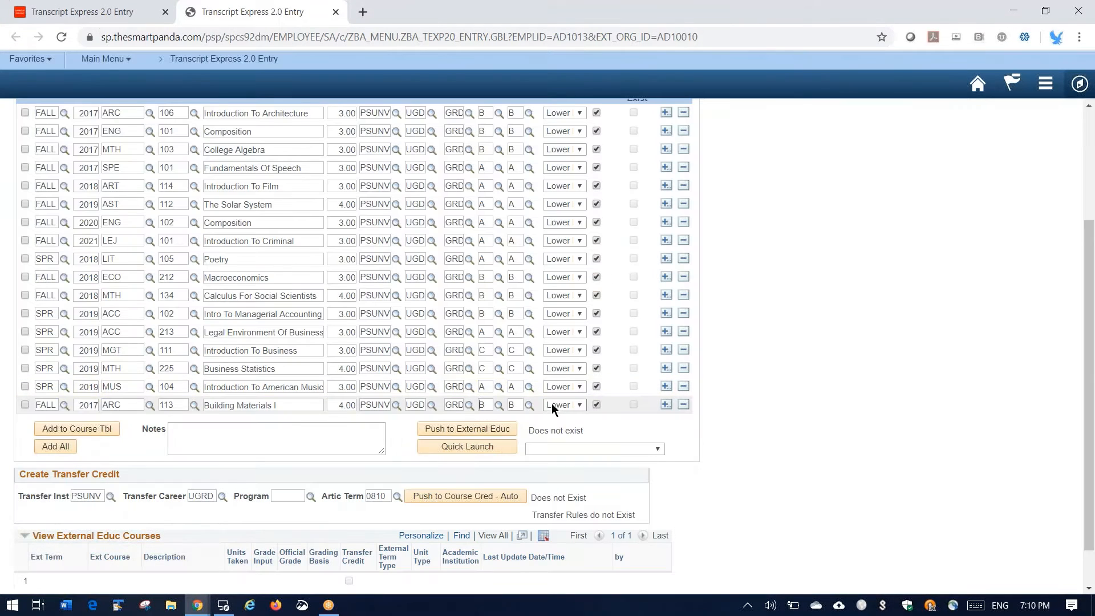
scroll(263, 391, up, 2)
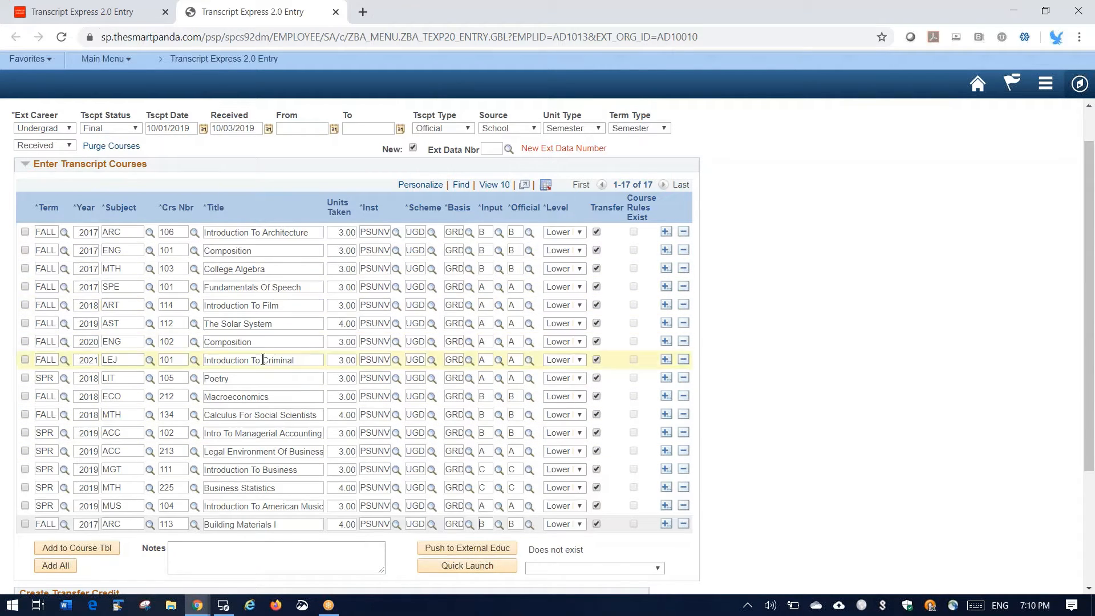
scroll(166, 434, down, 1)
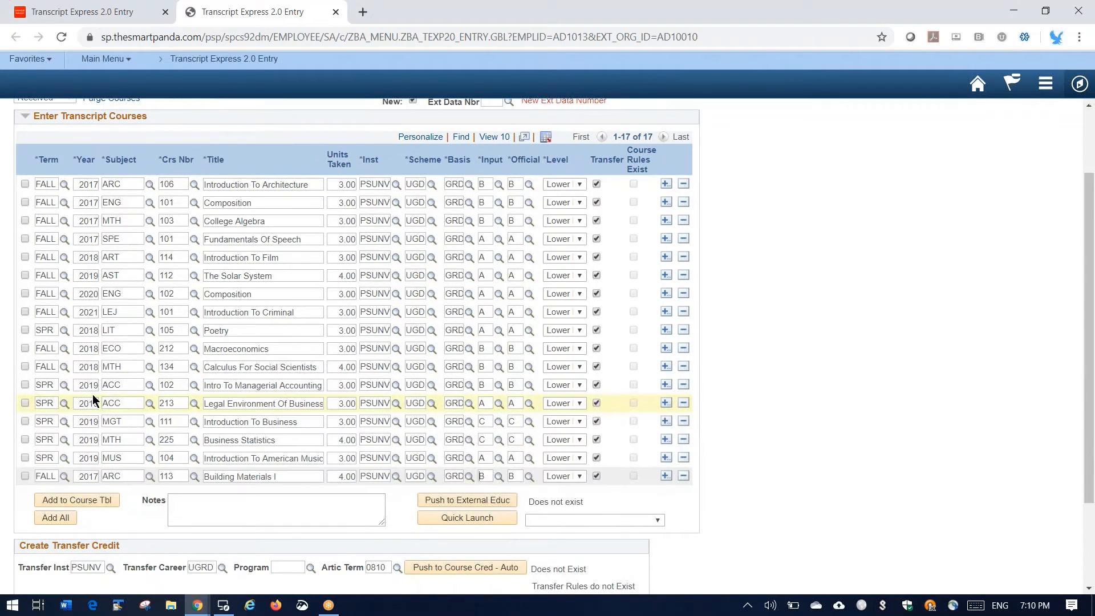
scroll(94, 399, up, 1)
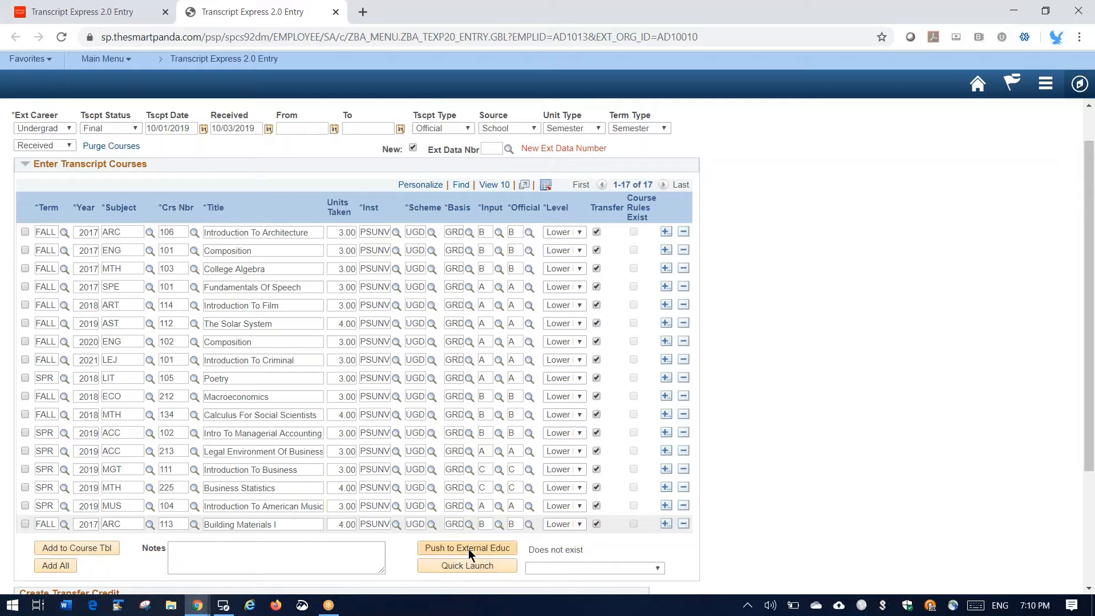
scroll(312, 276, up, 1)
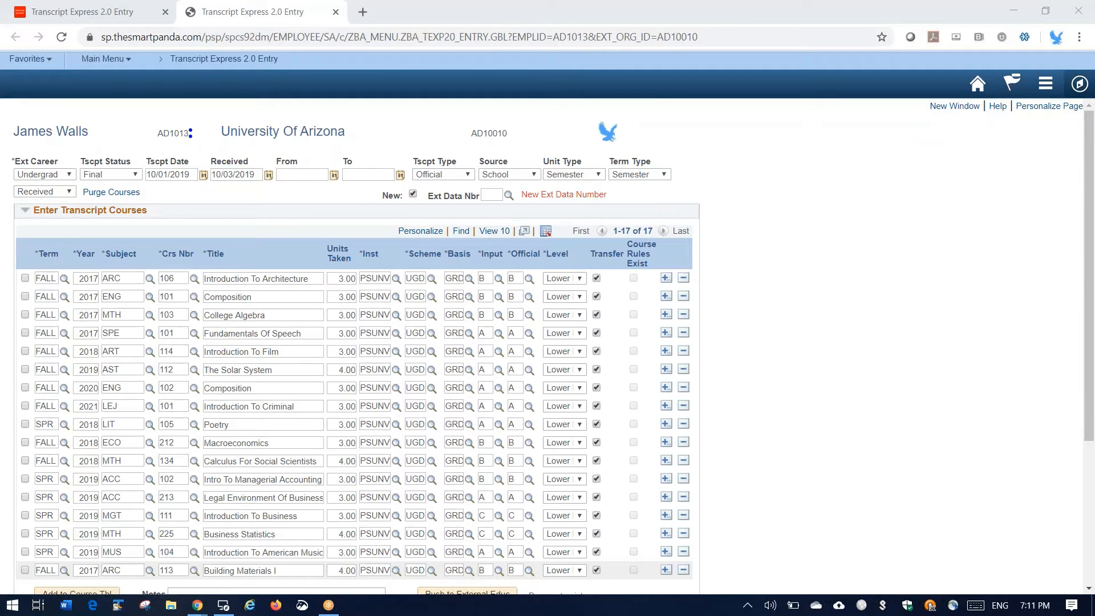
- Switch to the Hub Dashboard window and open a blank Raptor capture page
mouse_move(197, 603)
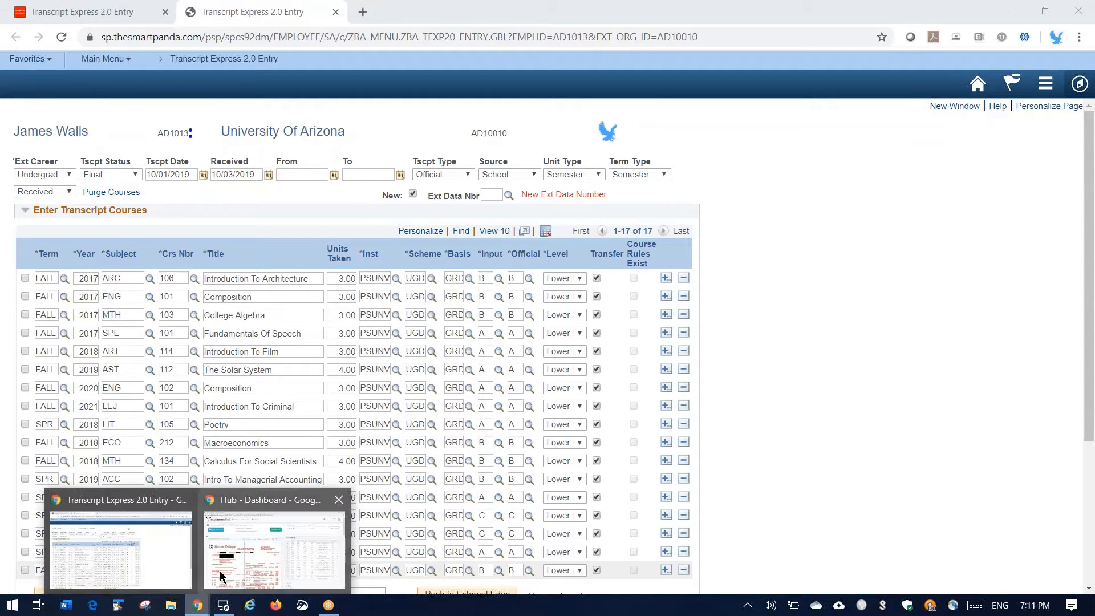
click(222, 577)
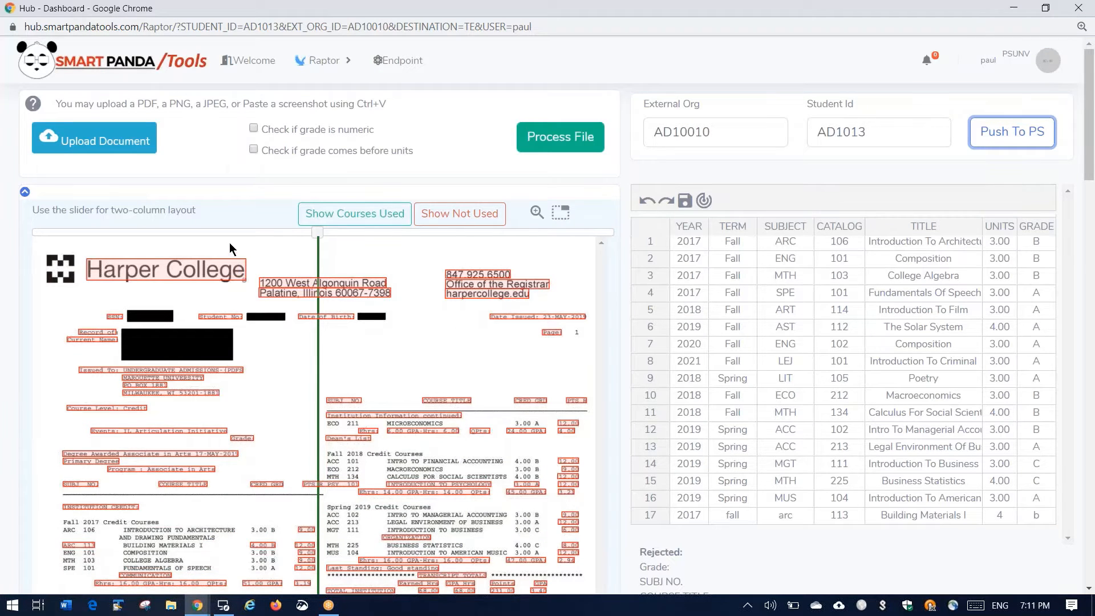
click(325, 70)
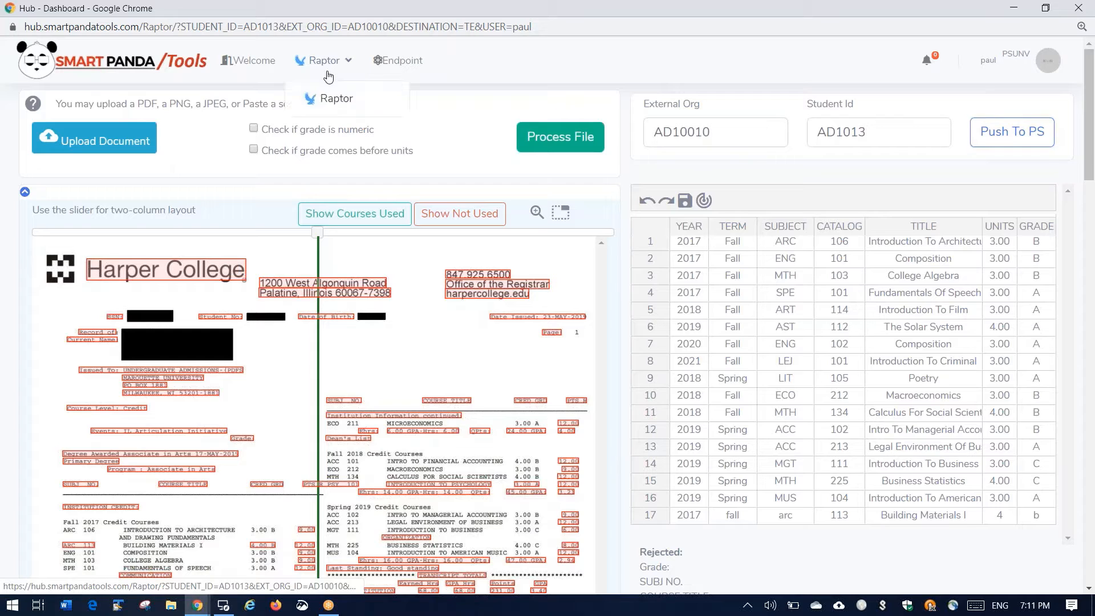
click(323, 98)
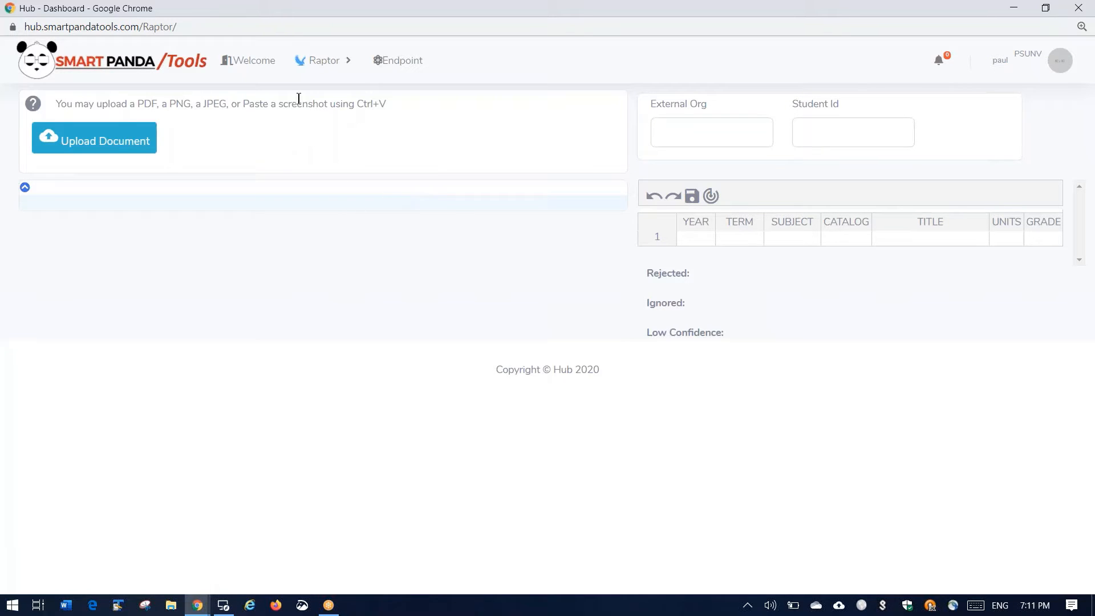
- Upload the transcript image harper-section.png from the SmartPanda Test Transcripts folder
click(94, 138)
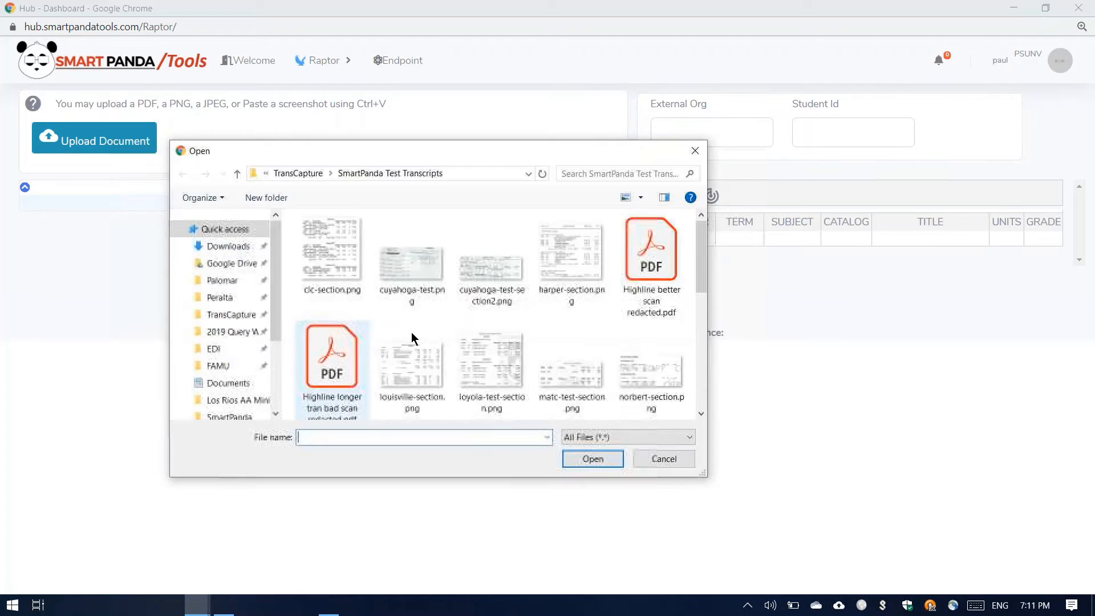
click(578, 260)
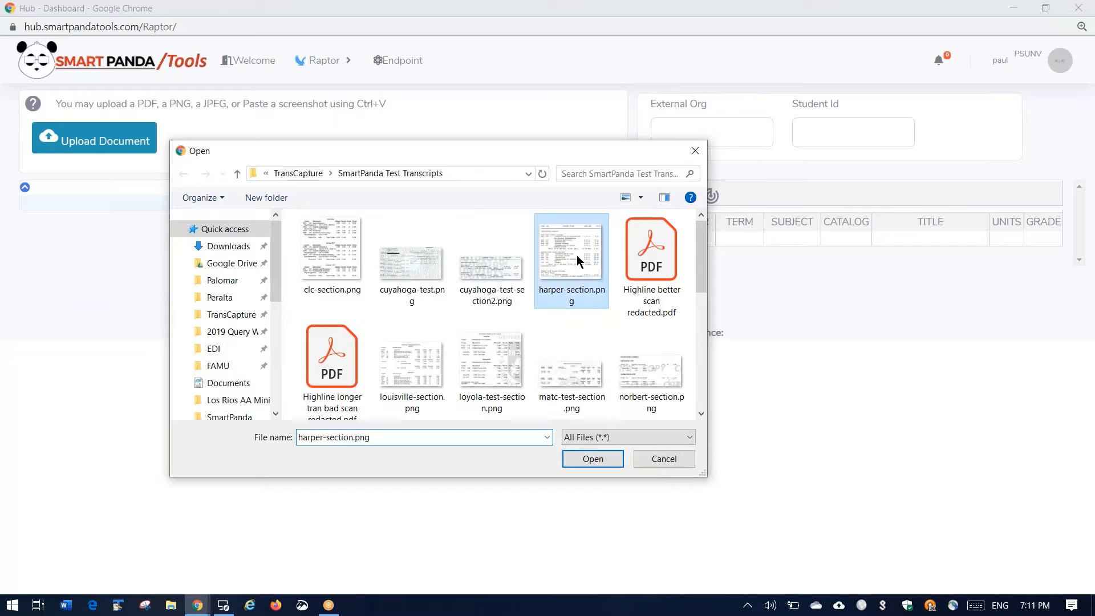
click(593, 458)
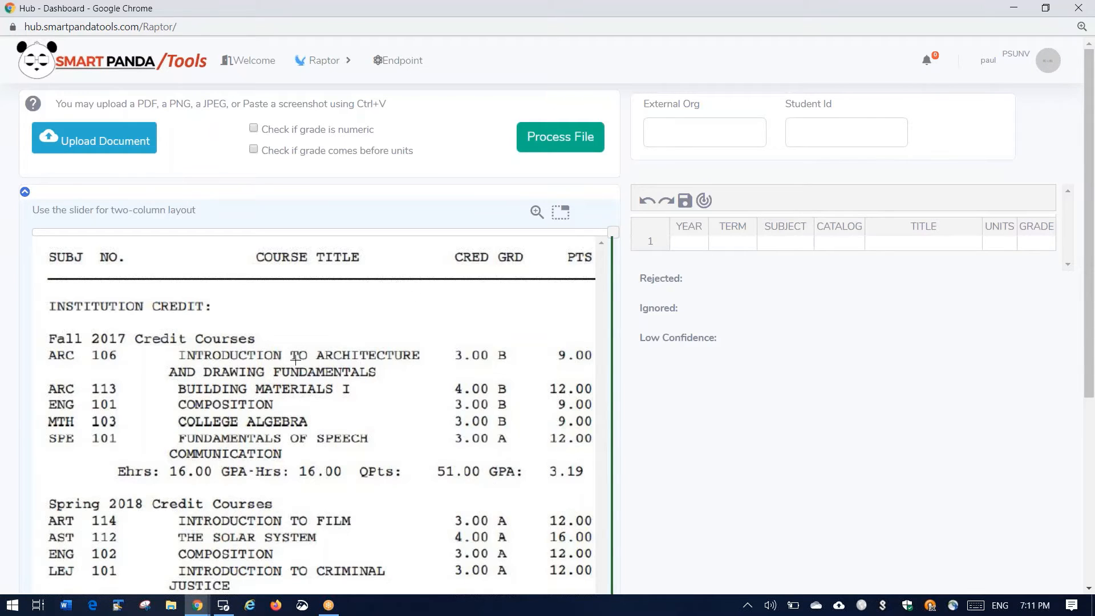
- Look over the uploaded transcript section and process the file to extract its courses
scroll(299, 356, down, 5)
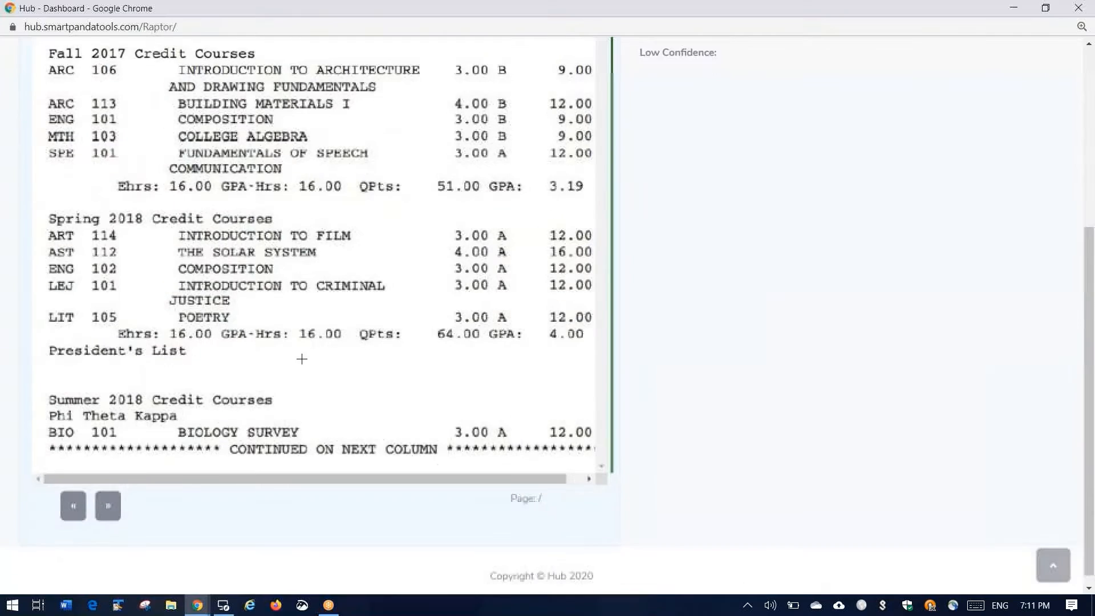
scroll(301, 359, up, 1)
scroll(301, 359, up, 4)
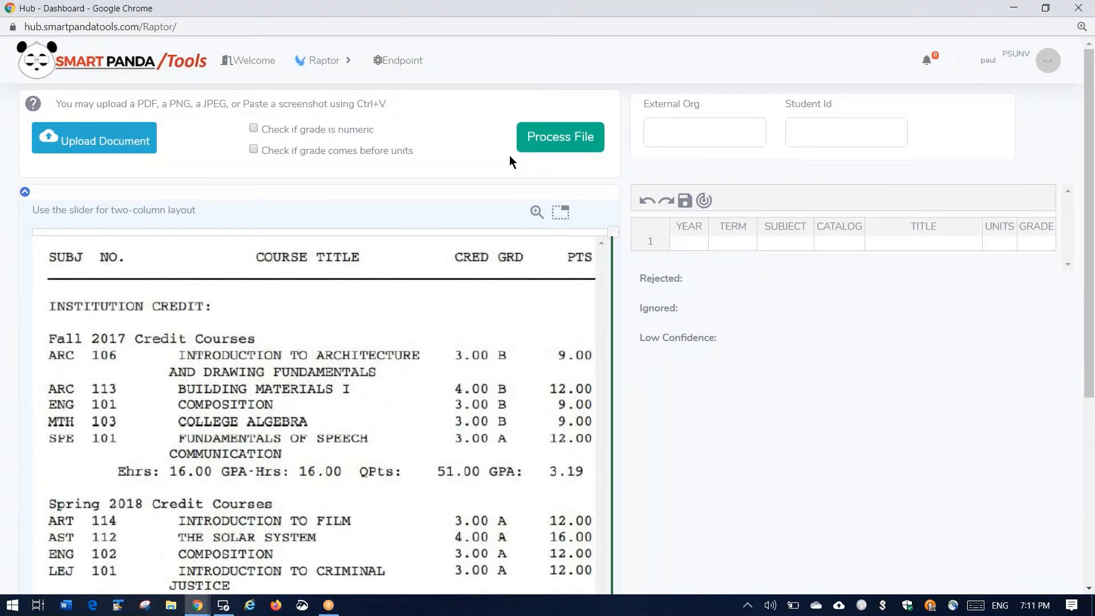
click(541, 147)
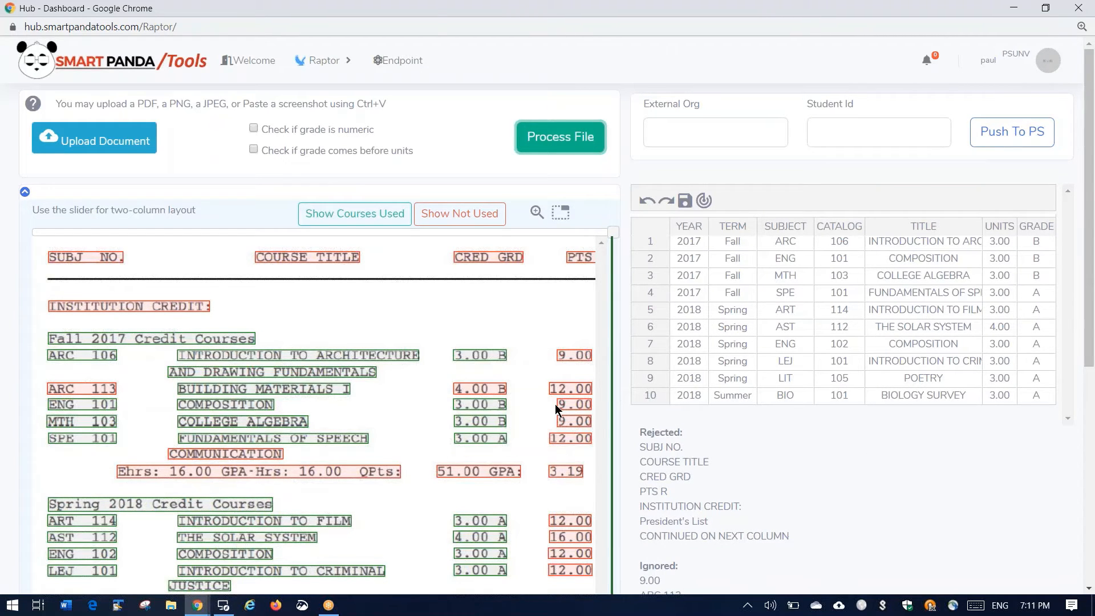
- Review the extracted Harper courses, open a blank Raptor capture page and upload cuyahoga-test.png from the SmartPanda Test Transcripts folder
scroll(555, 408, down, 2)
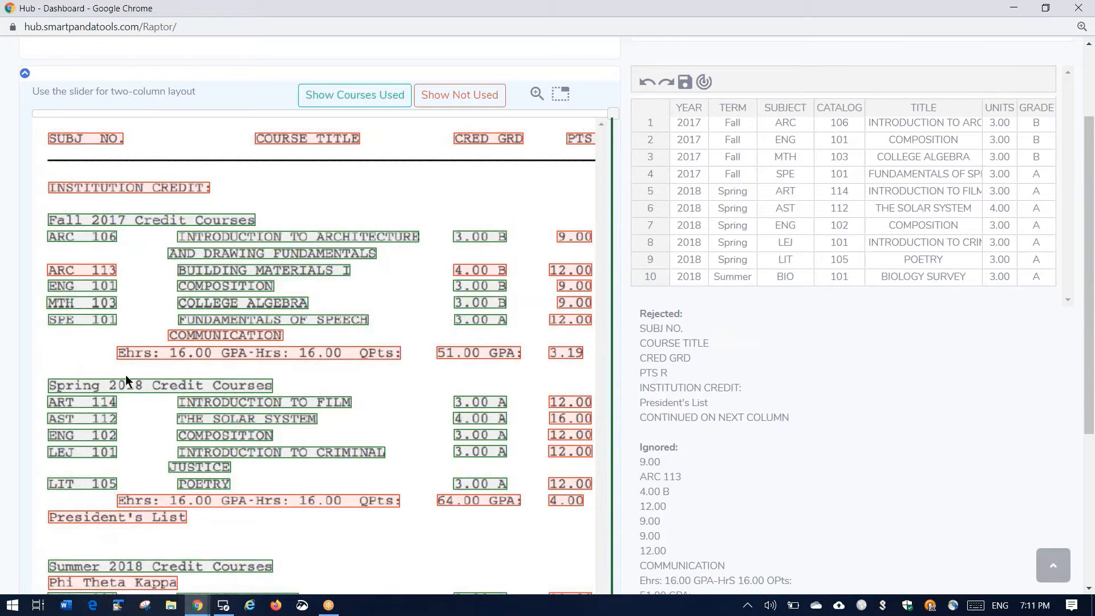
scroll(142, 402, up, 2)
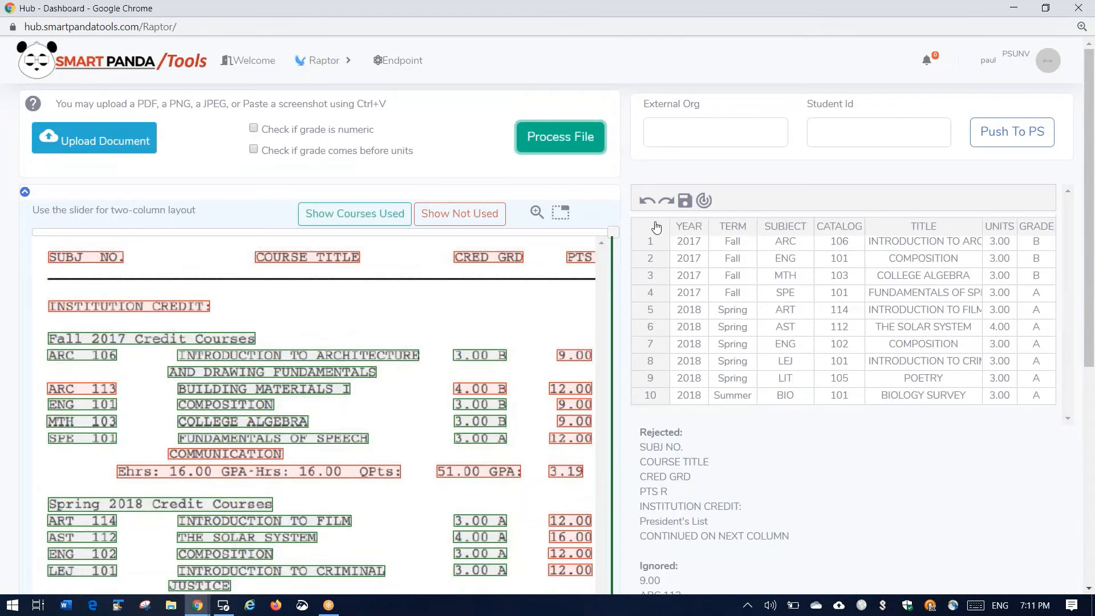
click(320, 96)
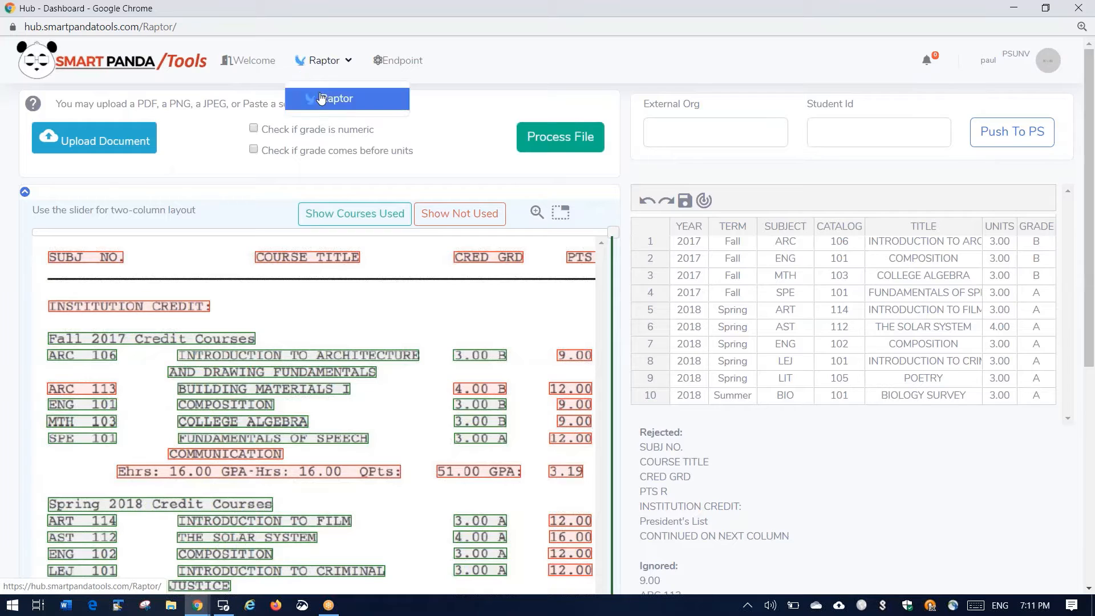
click(115, 138)
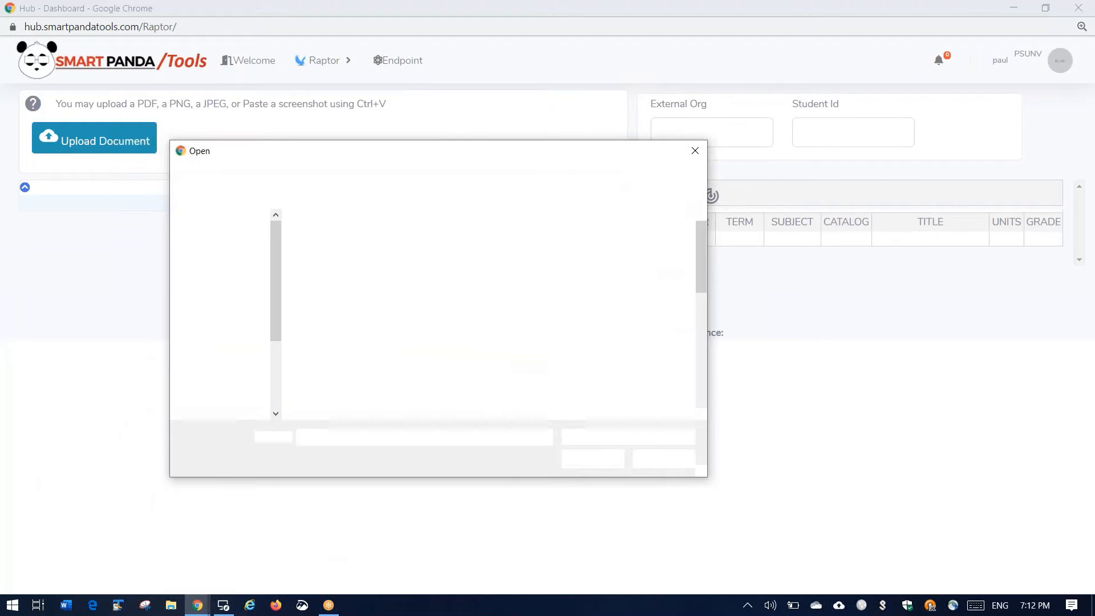
click(388, 277)
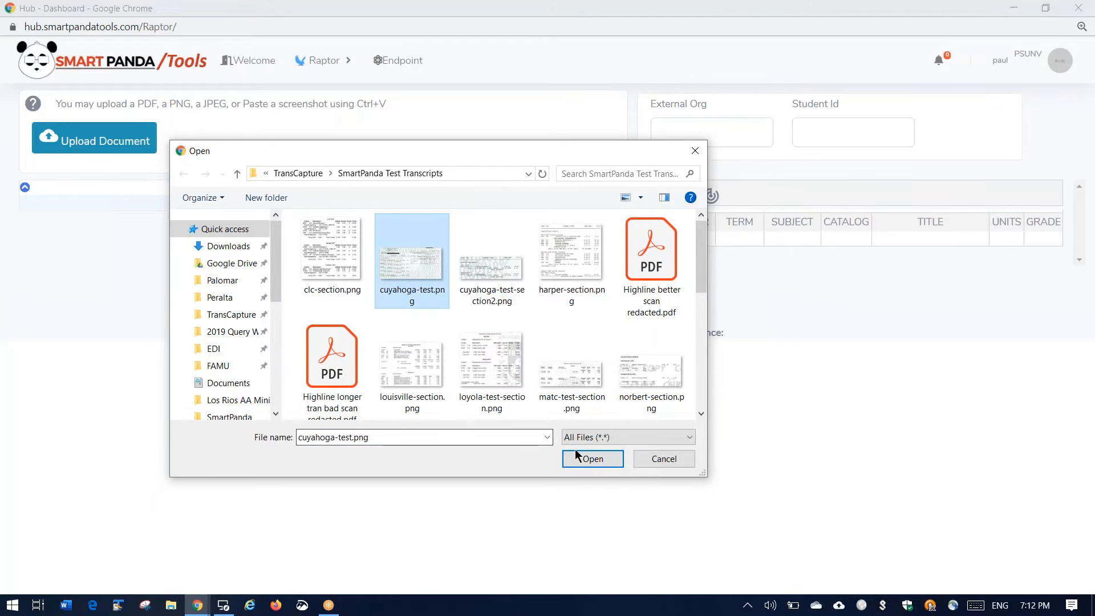
click(588, 461)
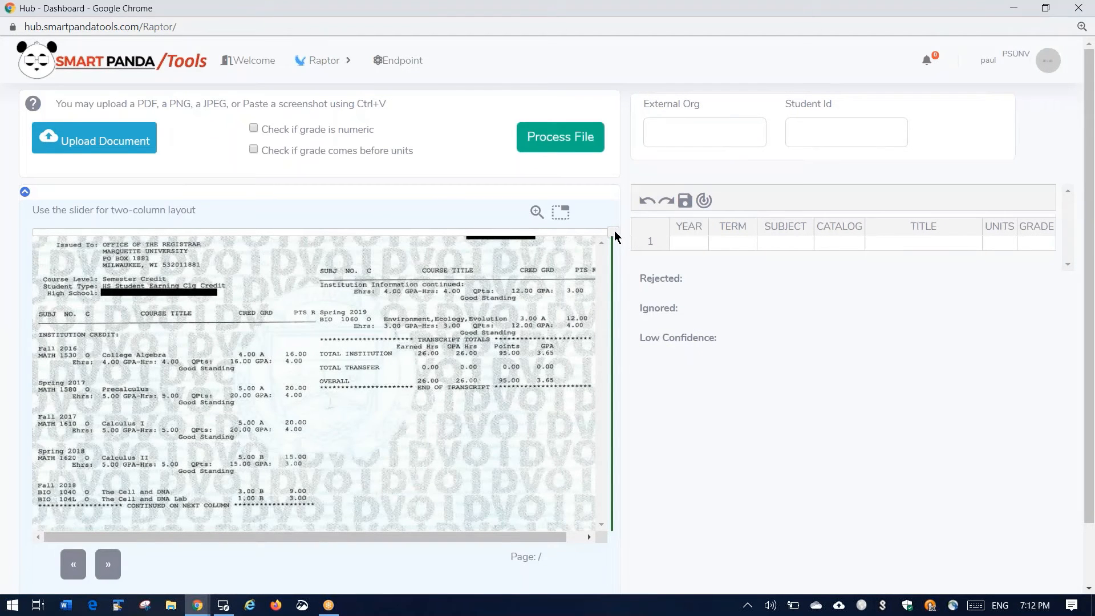
- Place the column divider between the transcript's two columns, inspect the text magnified, and process the file
drag(614, 234, 311, 232)
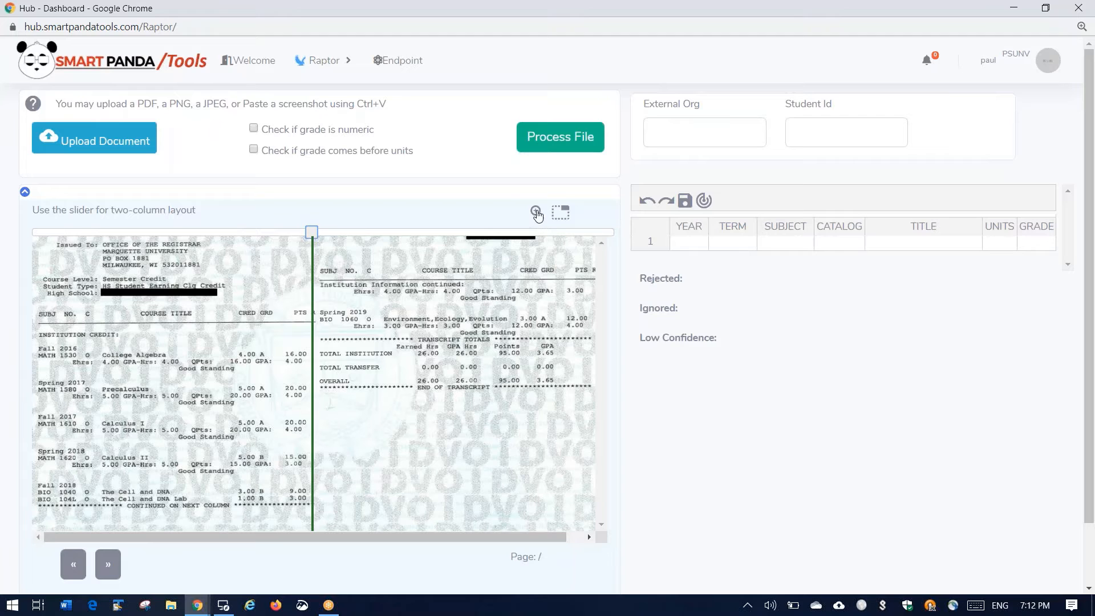
click(537, 212)
scroll(207, 323, down, 5)
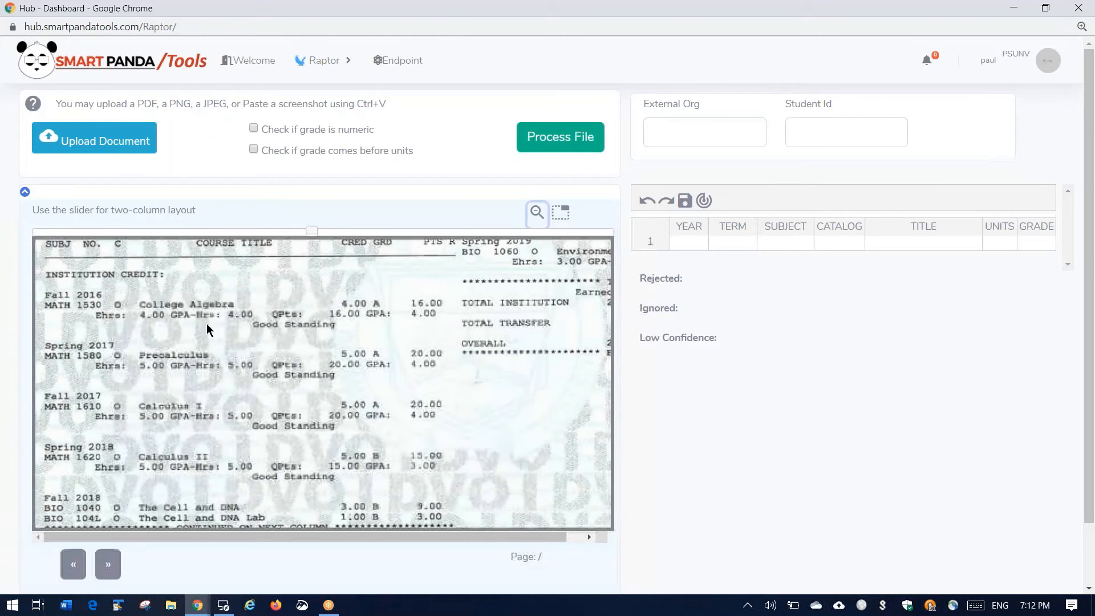
click(537, 212)
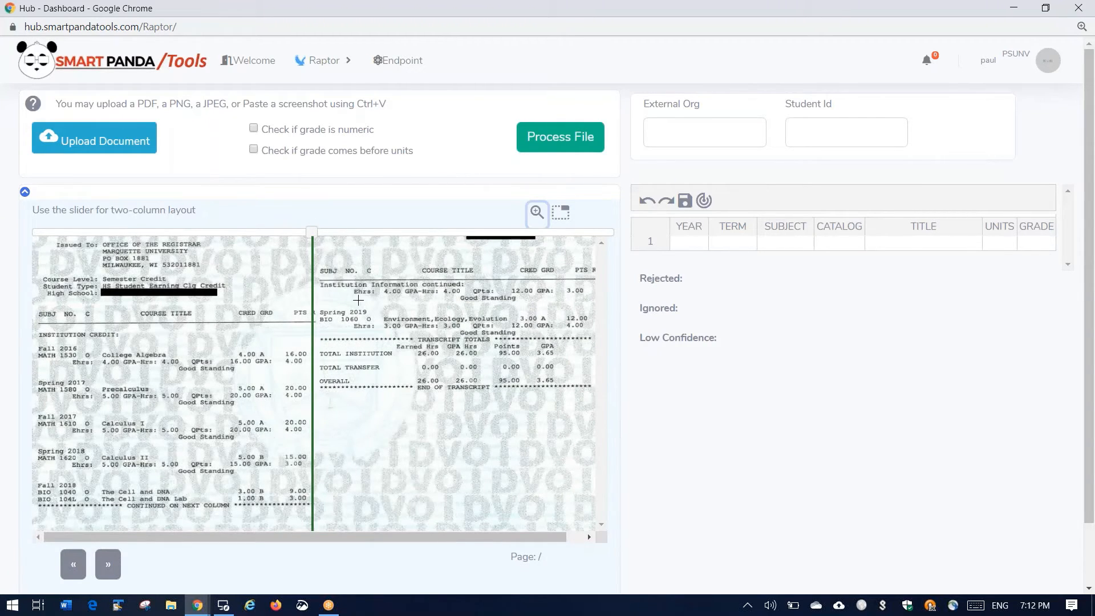
click(575, 141)
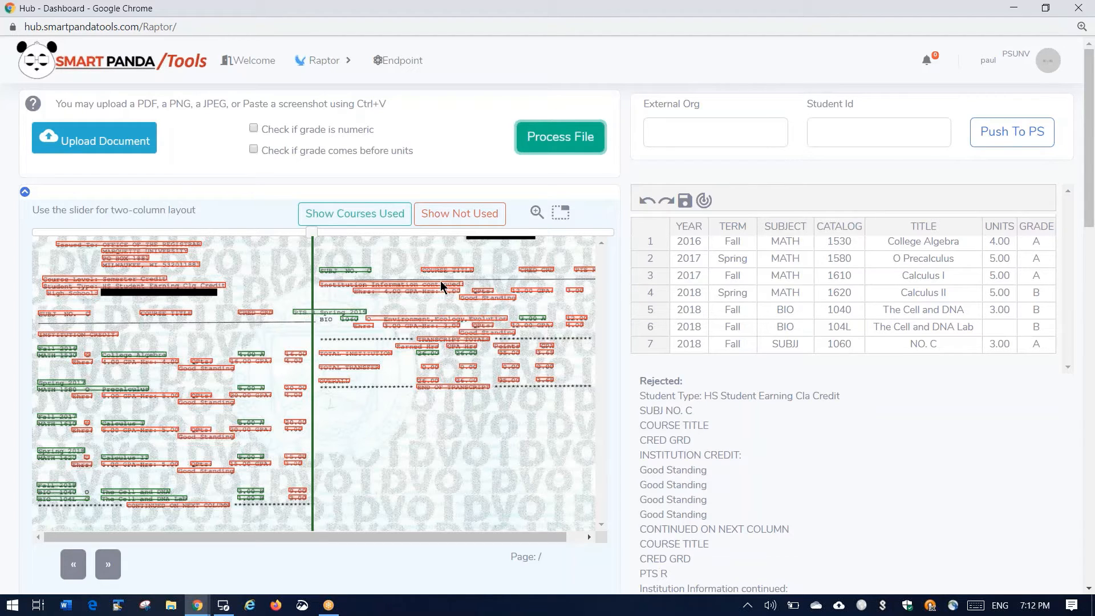
- Open a blank Raptor capture page, and open SmartPanda Cuyahoga TEST 4.pdf through File Explorer in Adobe Acrobat Reader
click(320, 63)
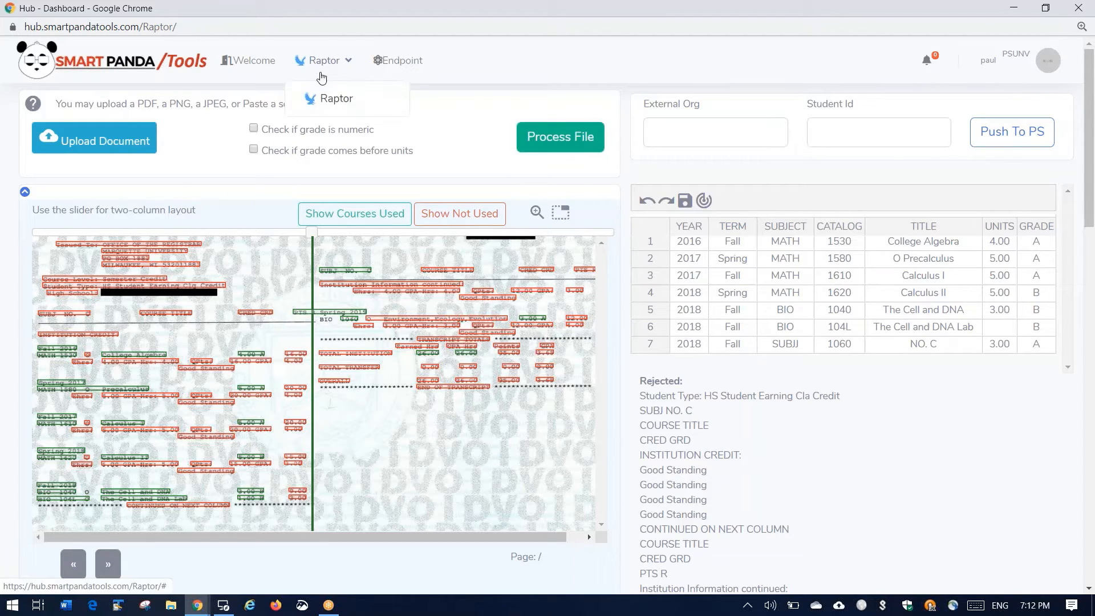
click(326, 103)
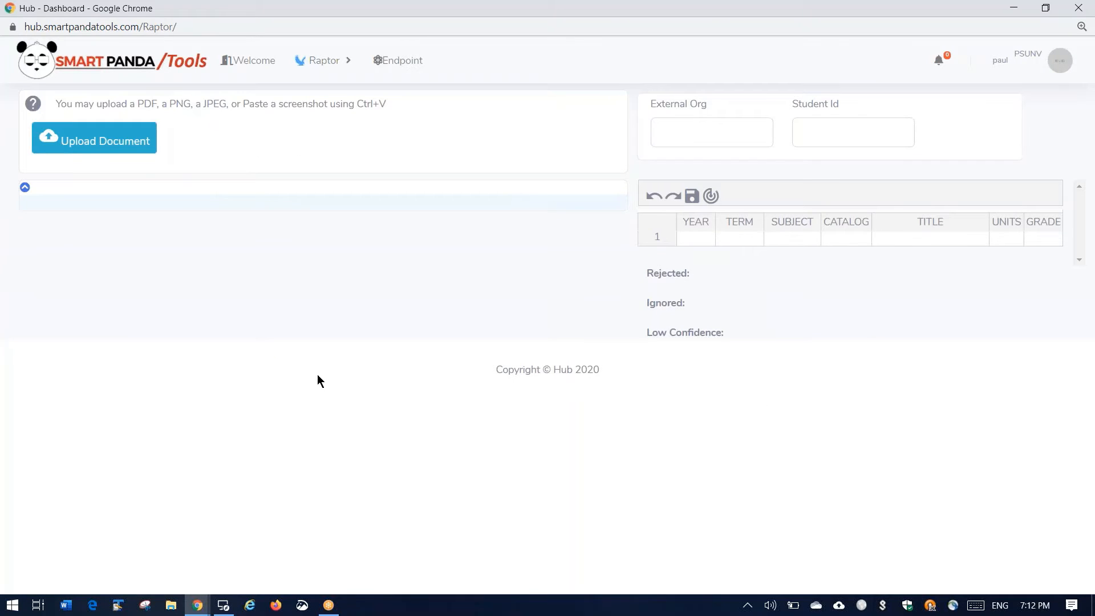
click(177, 605)
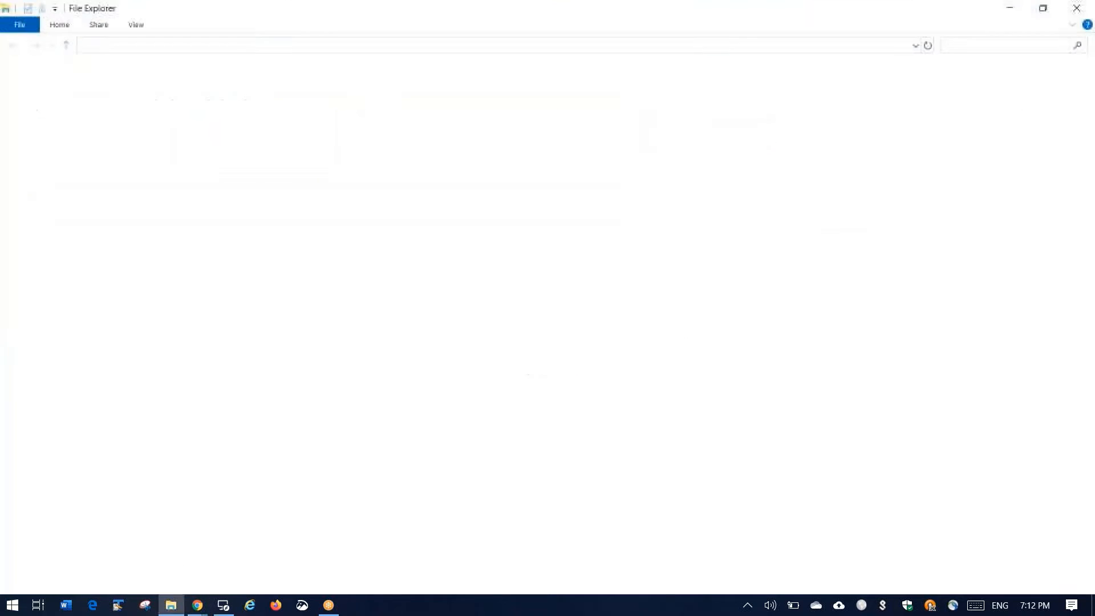
click(85, 165)
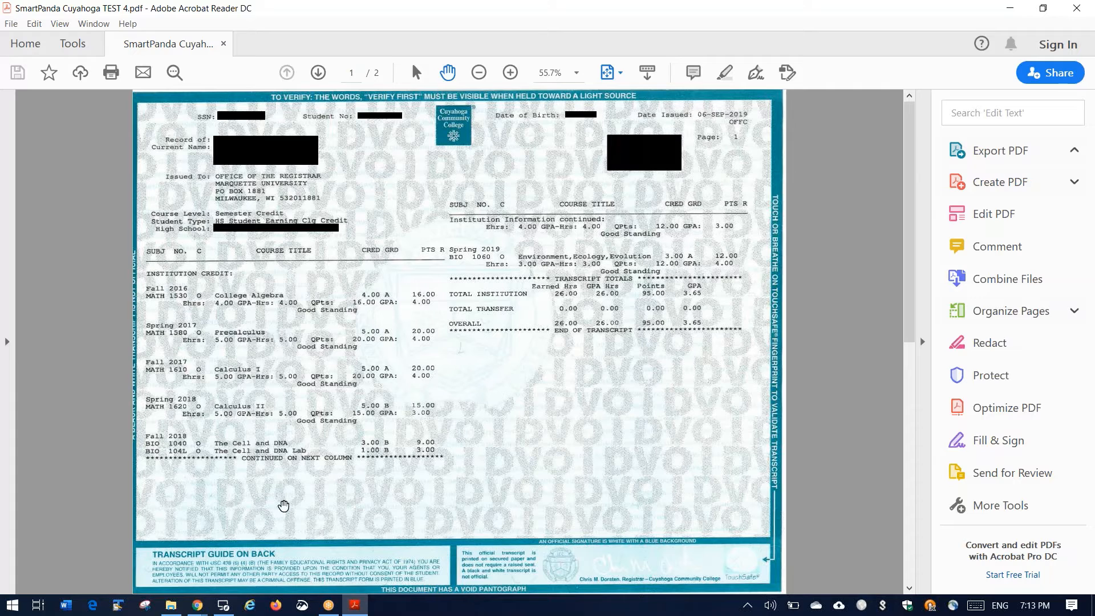
- Switch to Snip & Sketch and capture the PDF's Fall 2016 through Spring 2018 course section as a rectangular snip
click(303, 606)
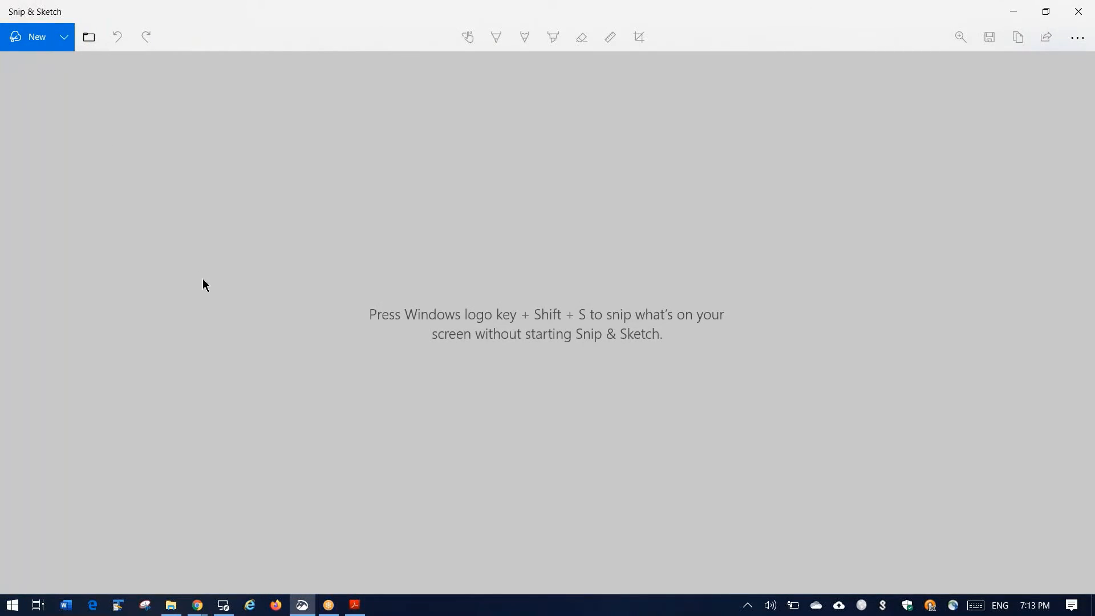
key(ctrl+n)
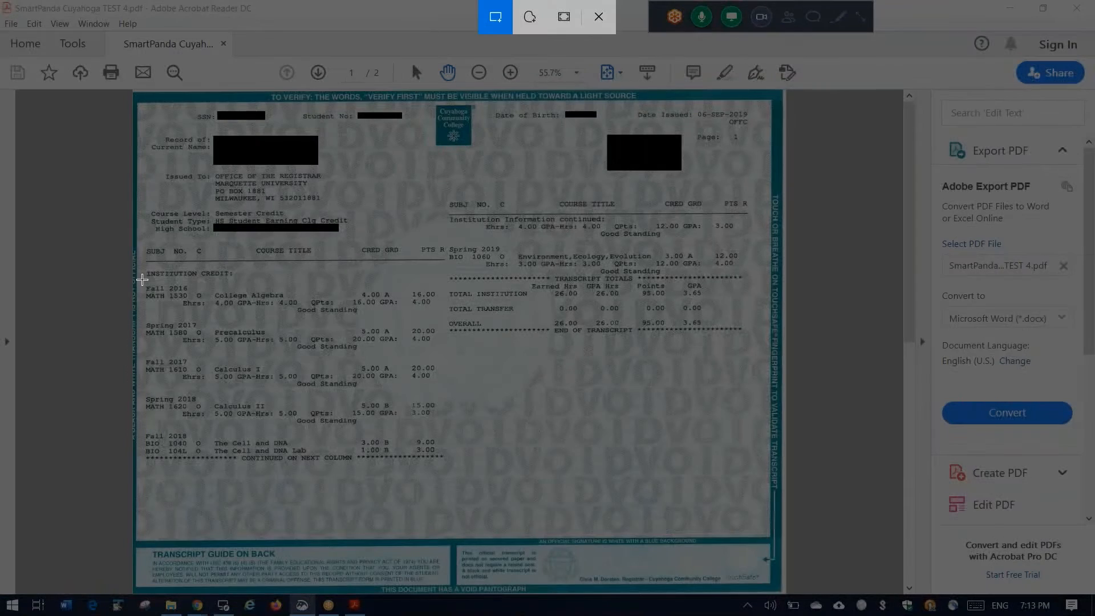
mouse_move(142, 279)
mouse_down()
mouse_move(206, 390)
mouse_move(337, 448)
mouse_move(446, 425)
mouse_up()
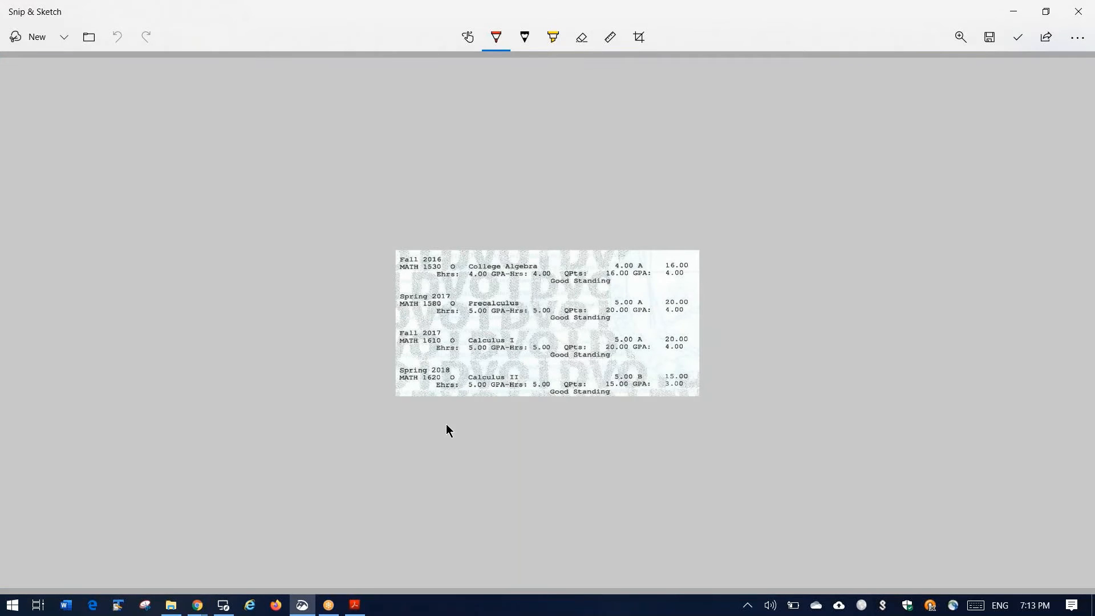
- Switch to the Hub Dashboard window, paste the snip into the Raptor page and process it
click(203, 609)
click(258, 570)
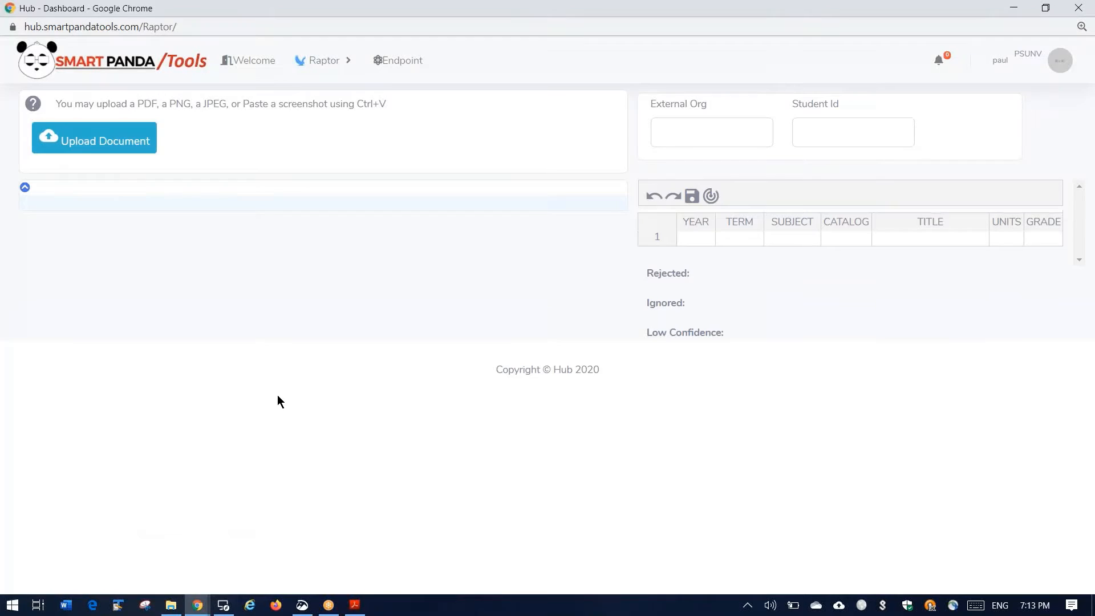
key(ctrl+v)
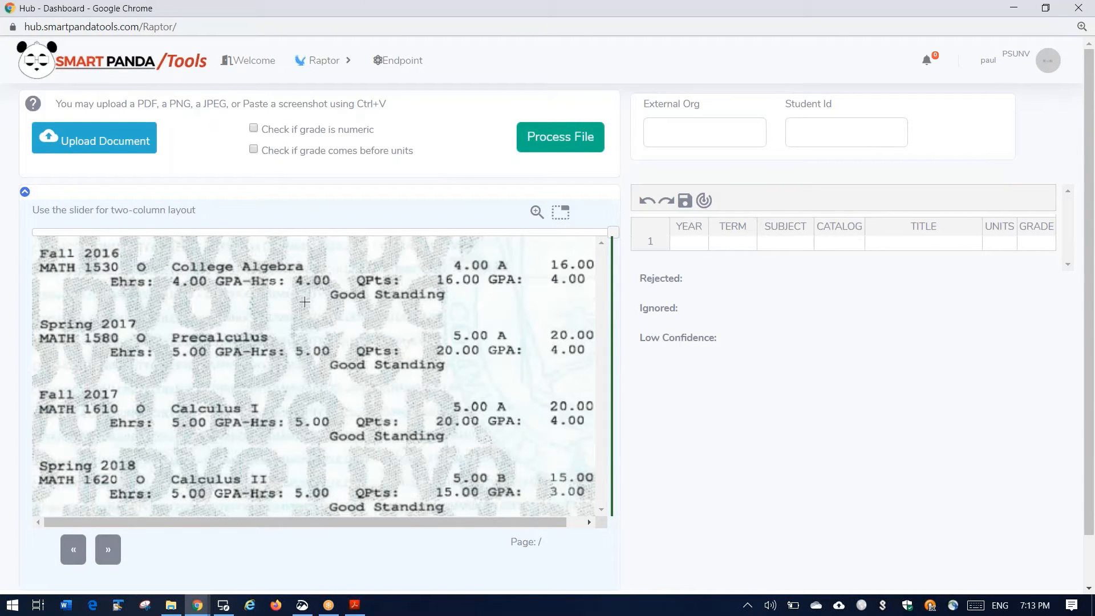
click(561, 143)
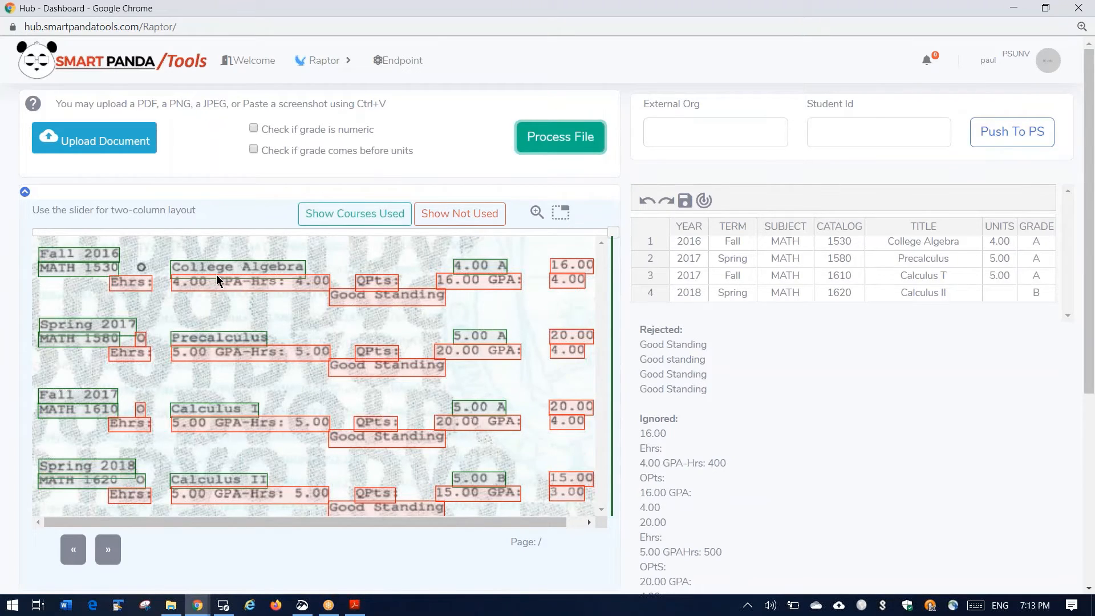
- Hide the highlights on unused text, activate area selection and remove all the extracted course rows from the grid
click(446, 221)
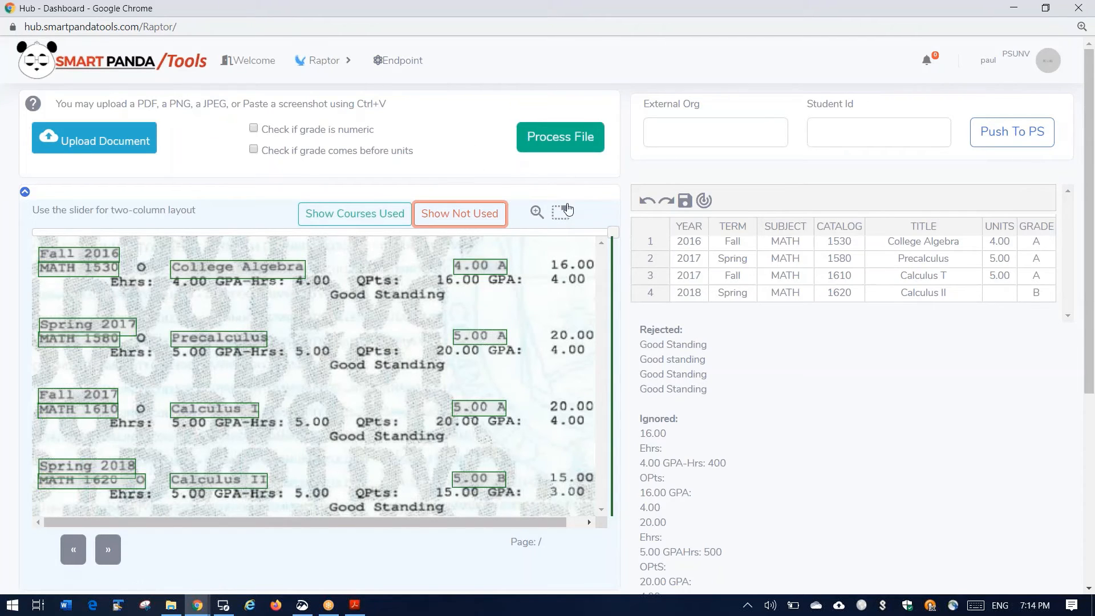
click(562, 216)
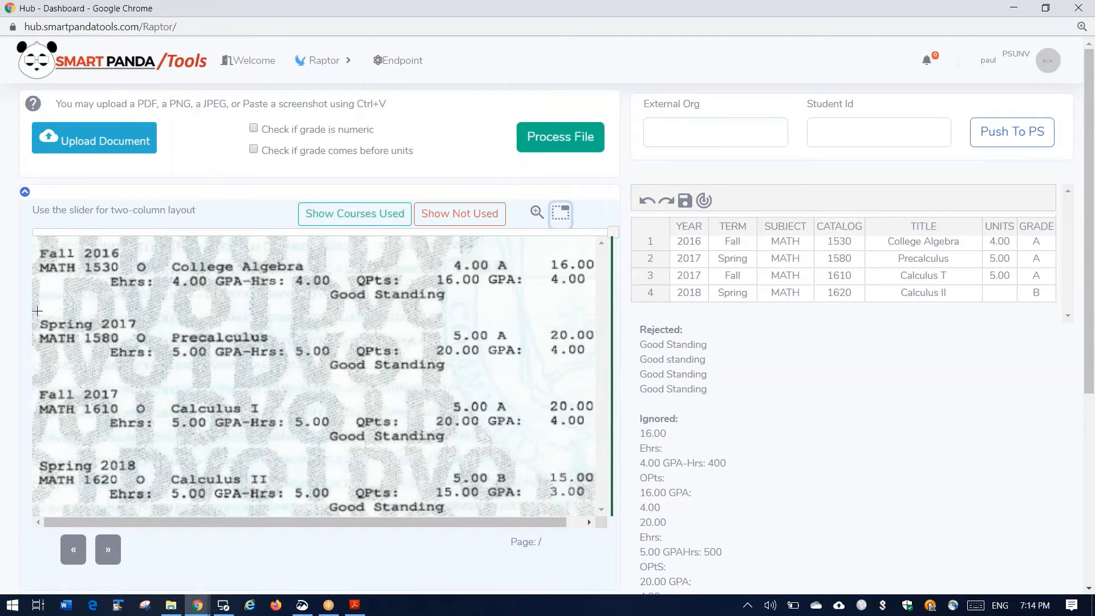
click(646, 227)
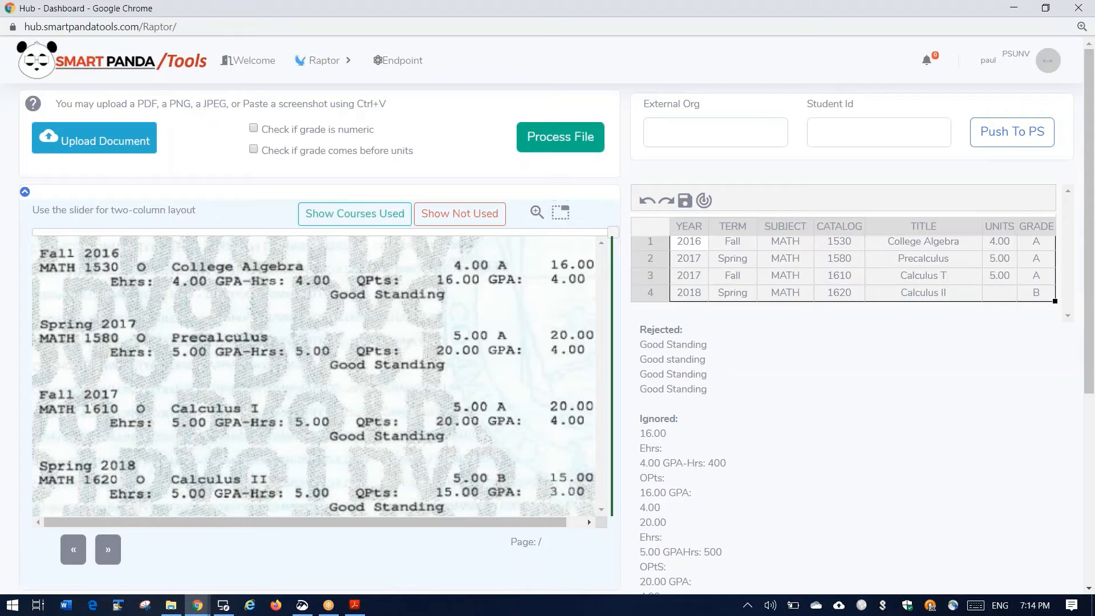
right_click(687, 264)
click(691, 264)
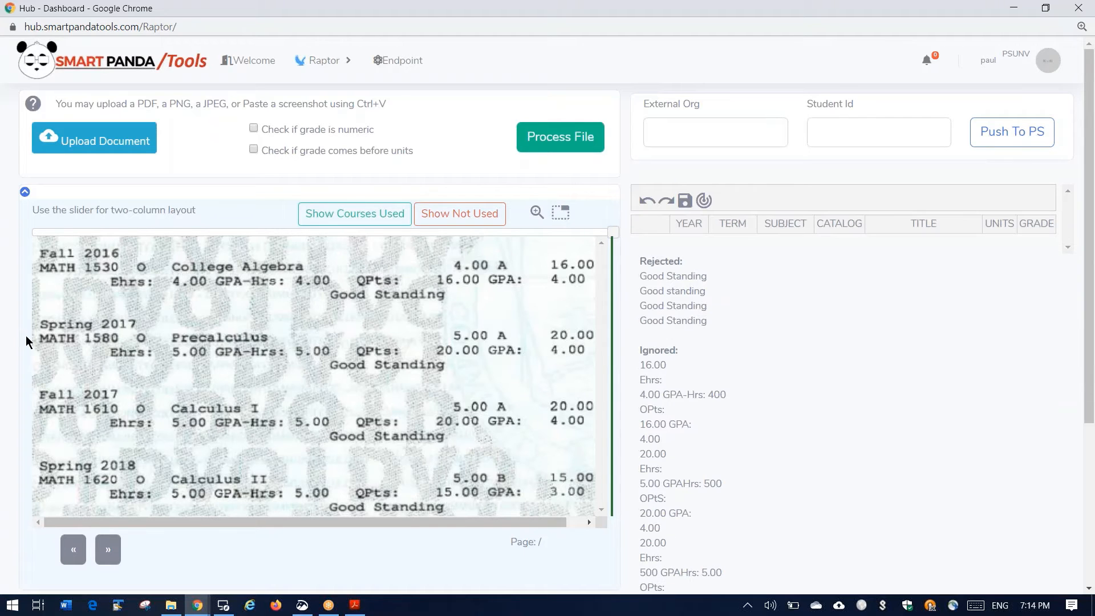
- Process only the Spring 2017 Precalculus block of the transcript and clear the area selection
drag(35, 315, 533, 384)
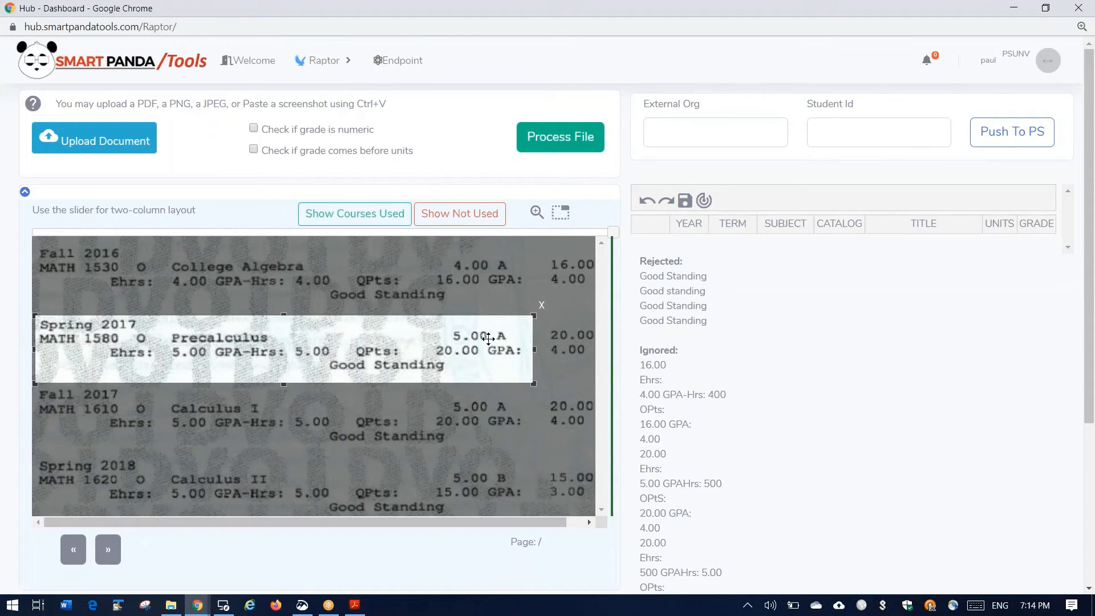
click(566, 144)
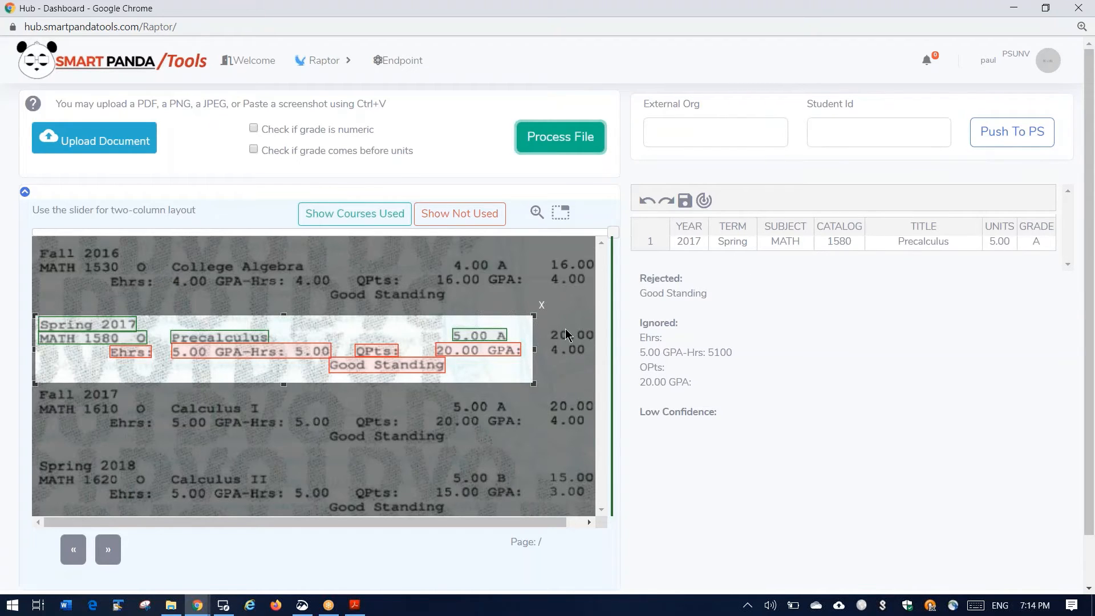
click(541, 306)
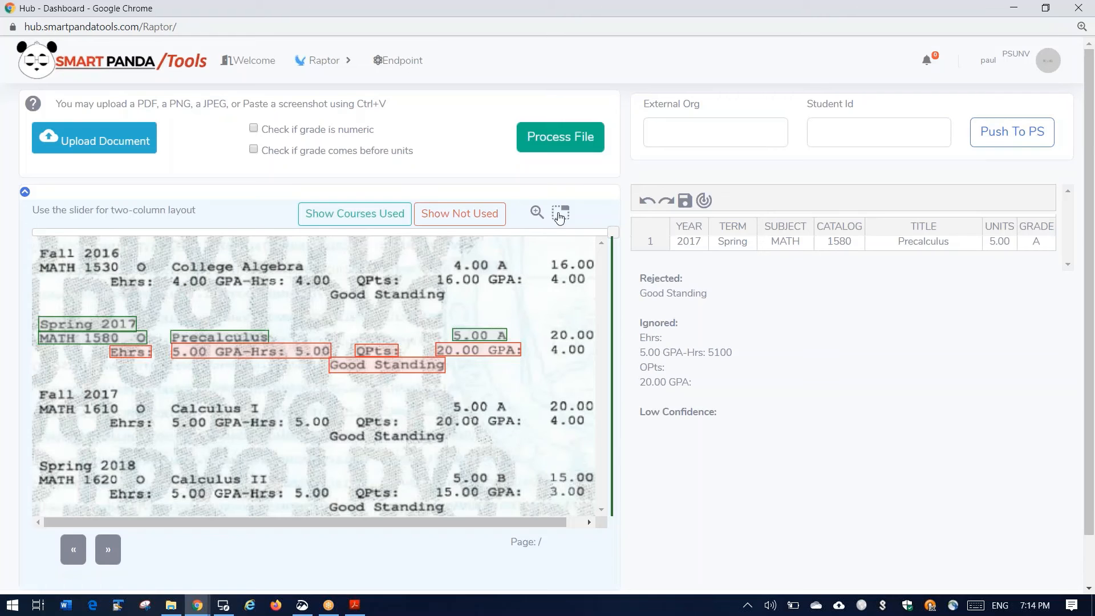
- Process only the Fall 2017 block of the transcript and correct the MATH 1610 row's title to Calculus I
click(561, 213)
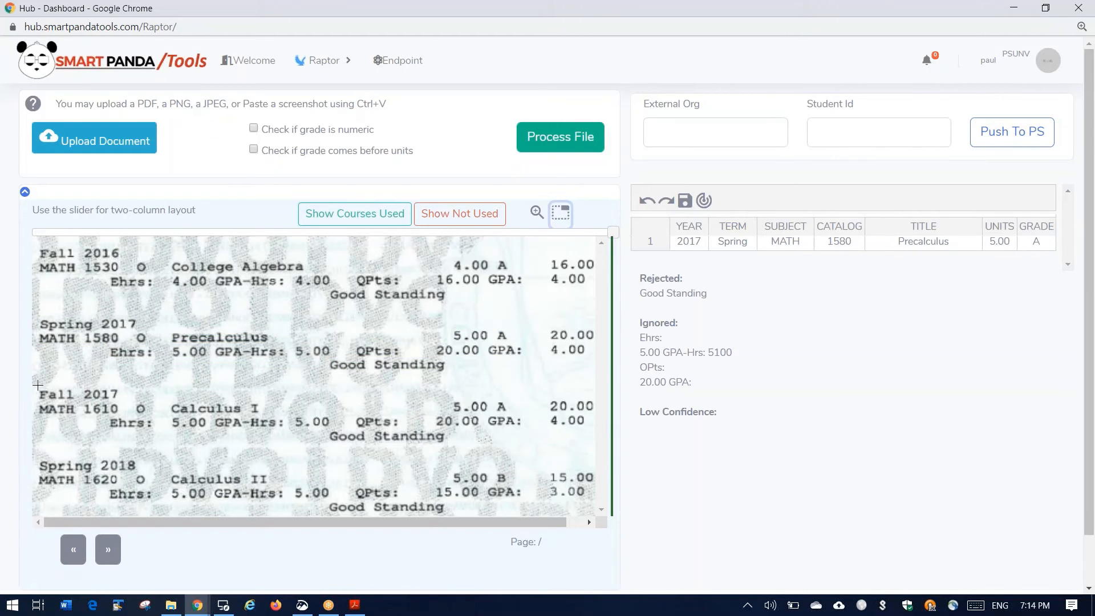
drag(38, 385, 540, 455)
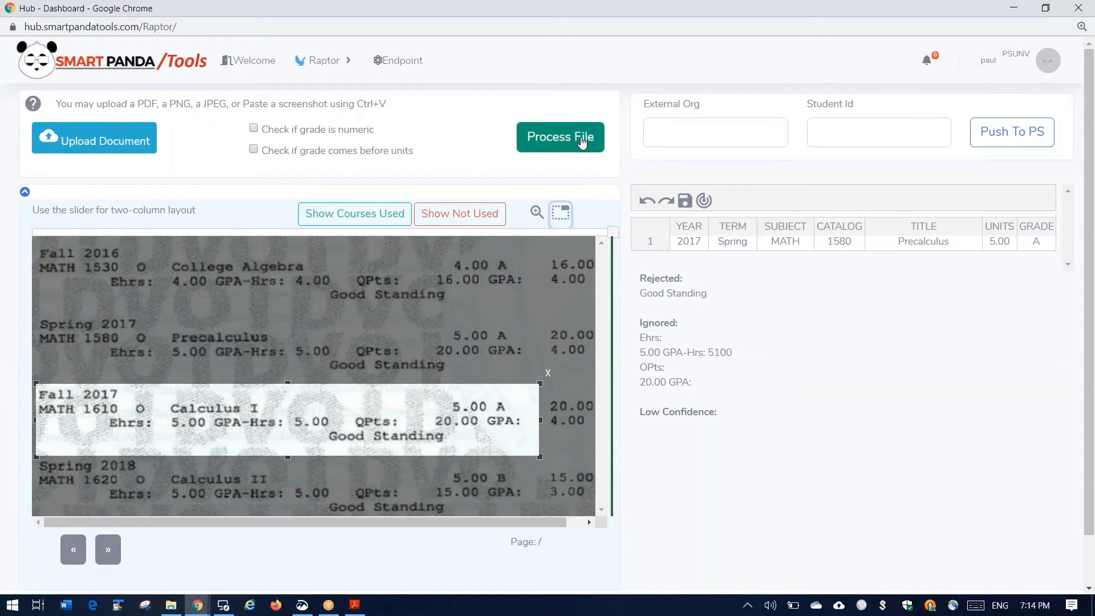
click(582, 141)
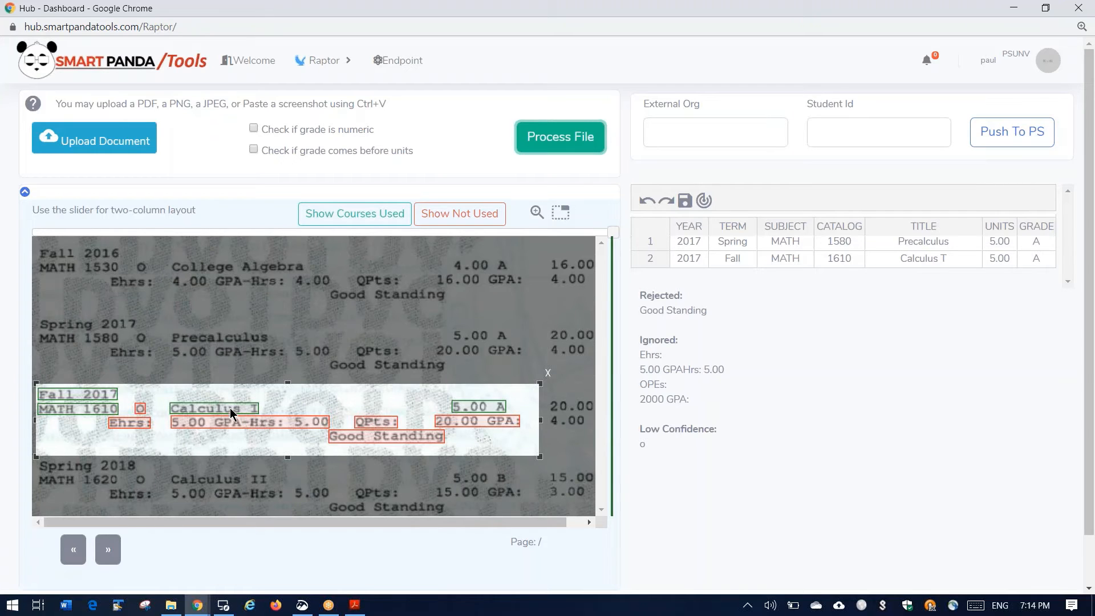
double_click(952, 263)
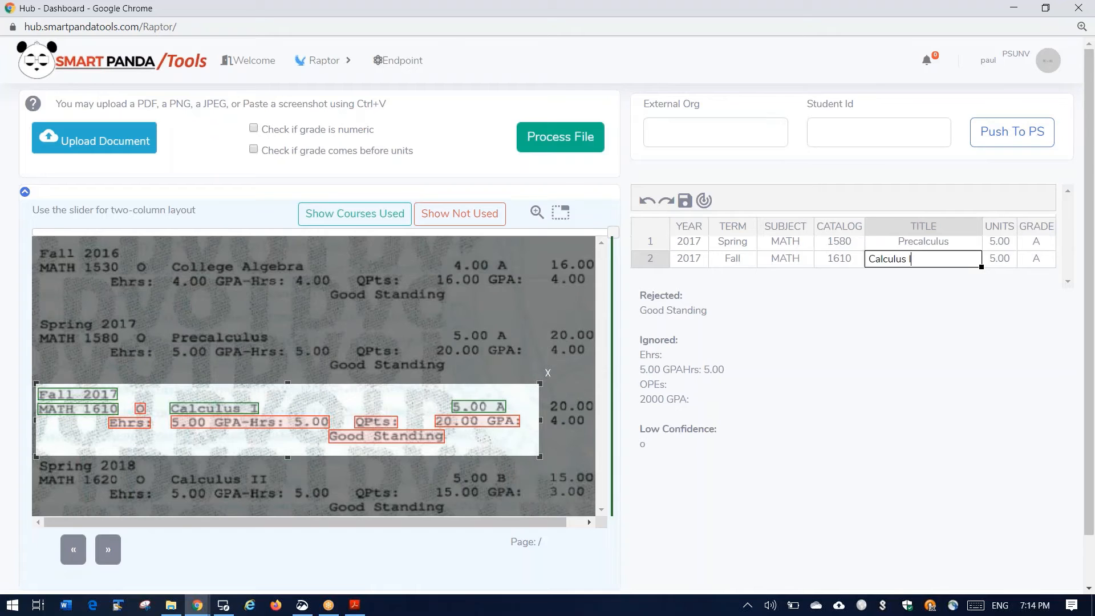
key(Return)
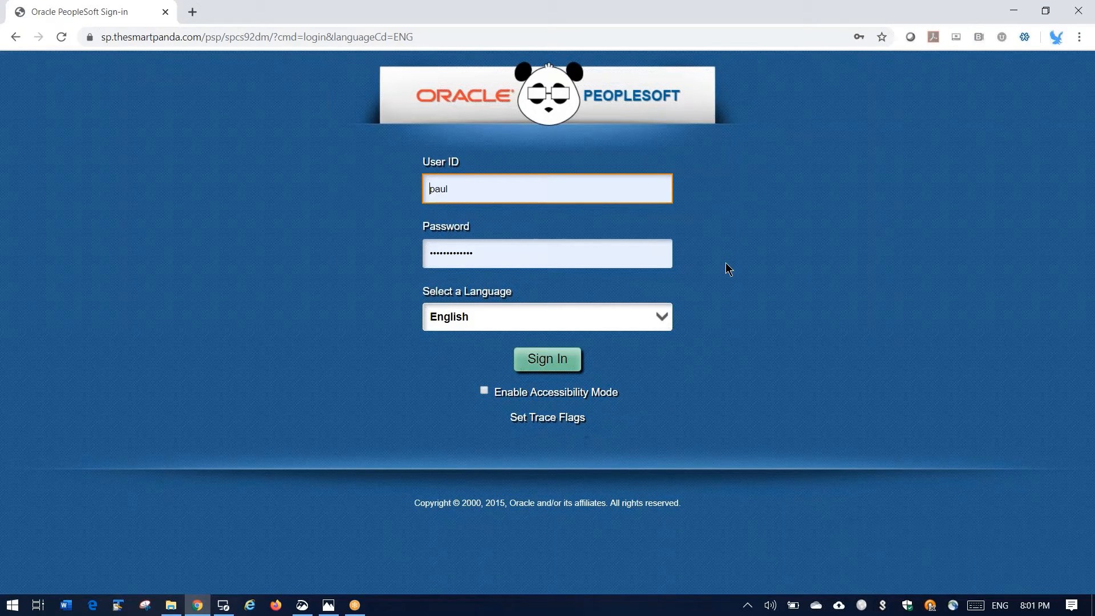
- Sign in to PeopleSoft and open the External Education search page in Transfer Now
click(559, 364)
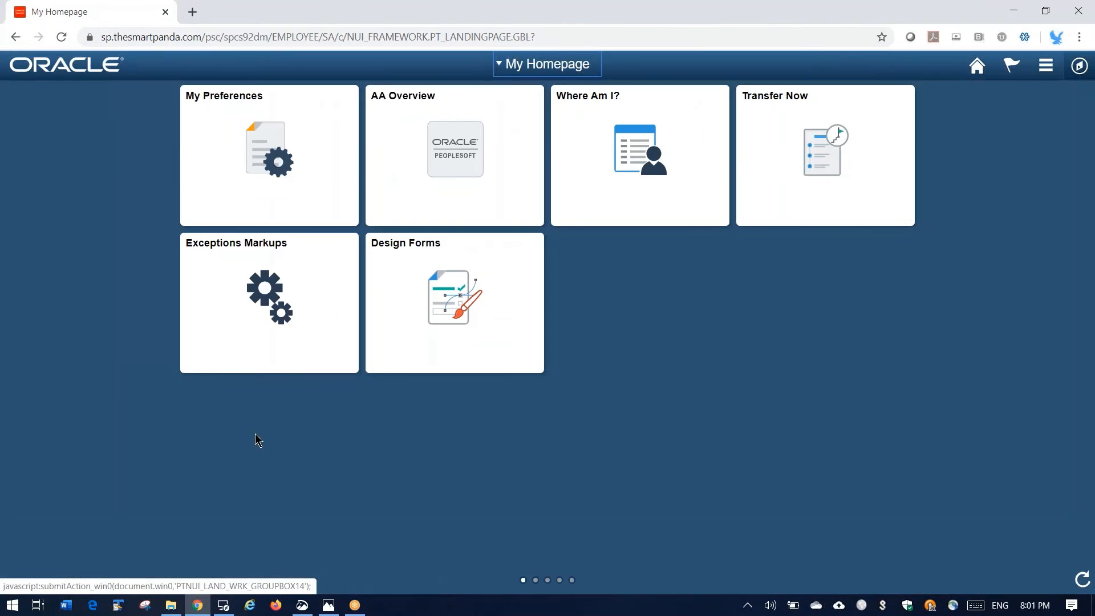
click(830, 127)
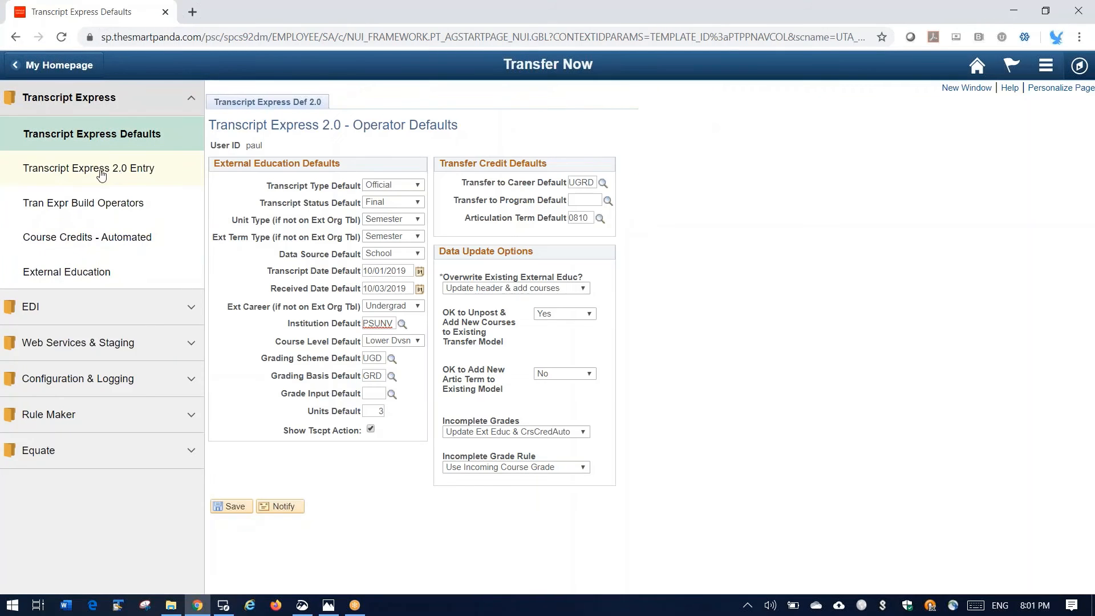
click(94, 275)
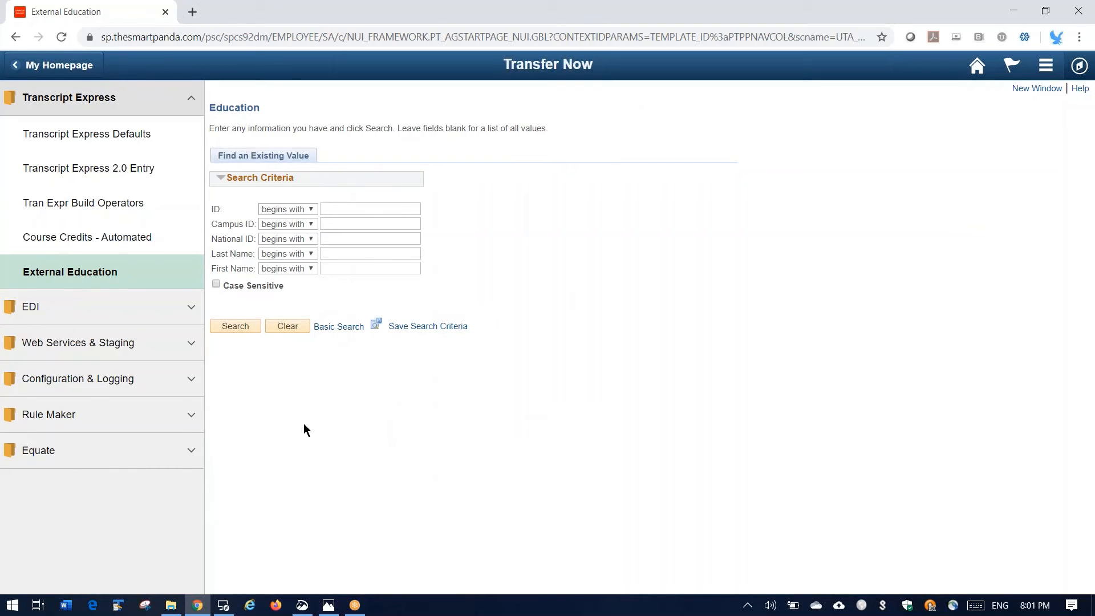
- Search External Education for IDs beginning with AD and open the ninth listed student's Raptor Launch page
key(Return)
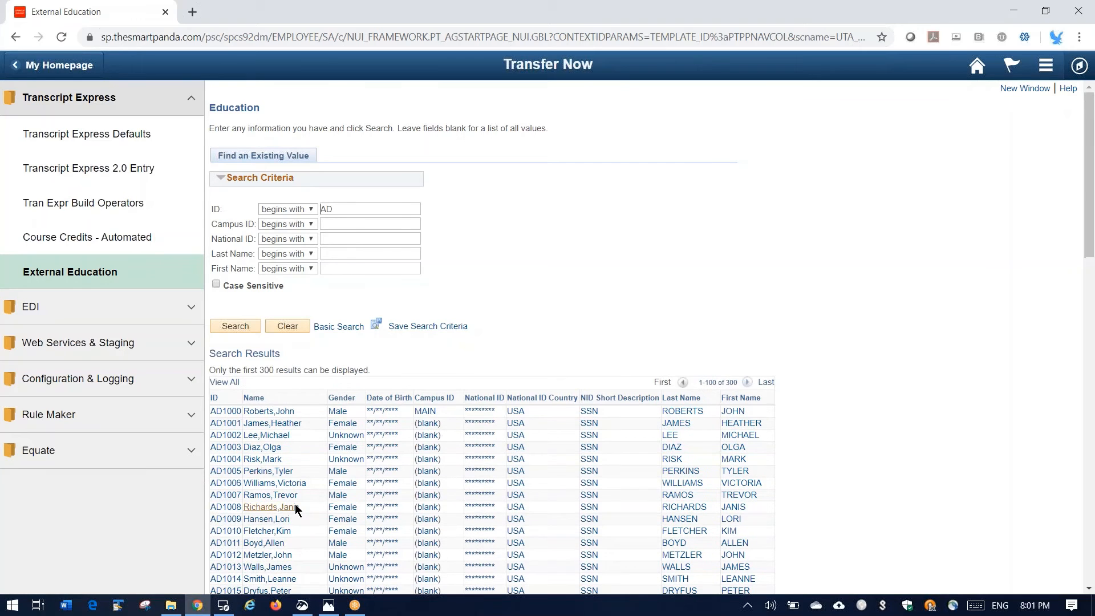
click(295, 508)
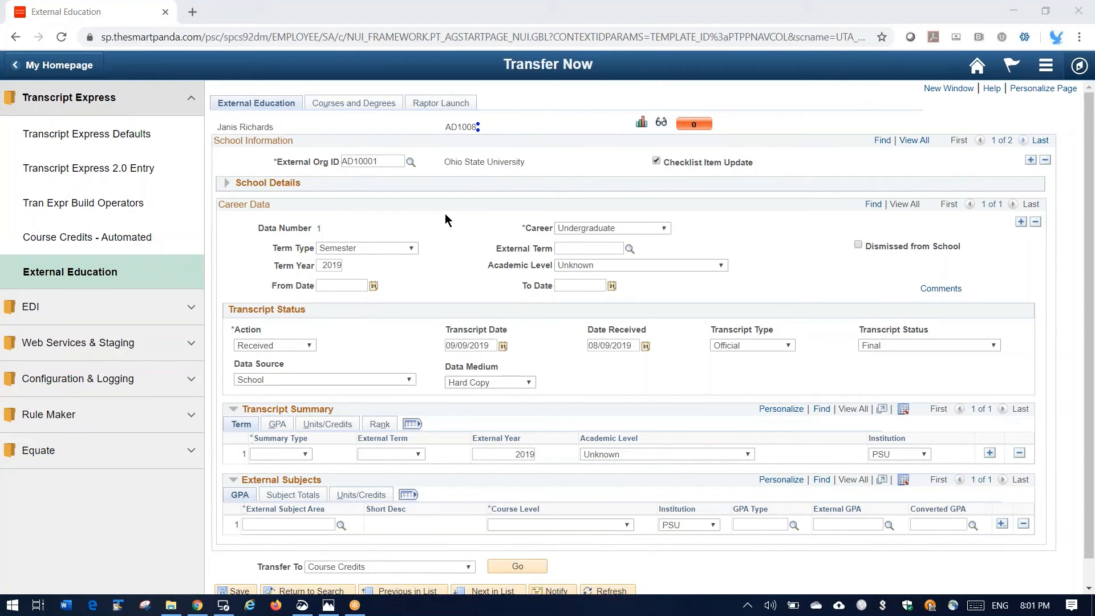
click(441, 106)
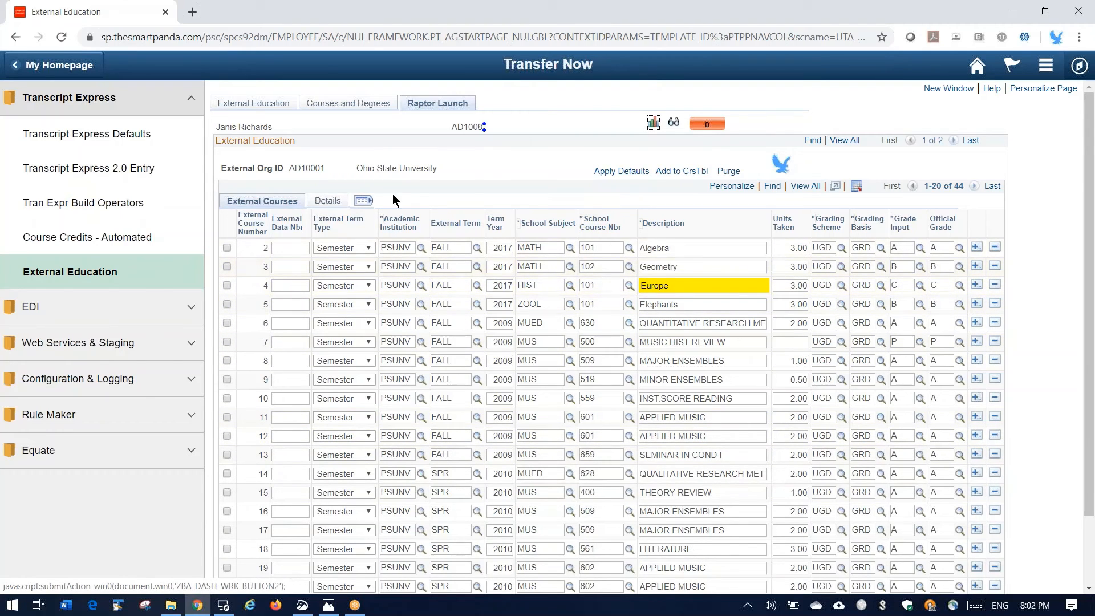
- Purge all existing courses from the student's Ohio State University transcript and launch Raptor in a maximized window
click(728, 171)
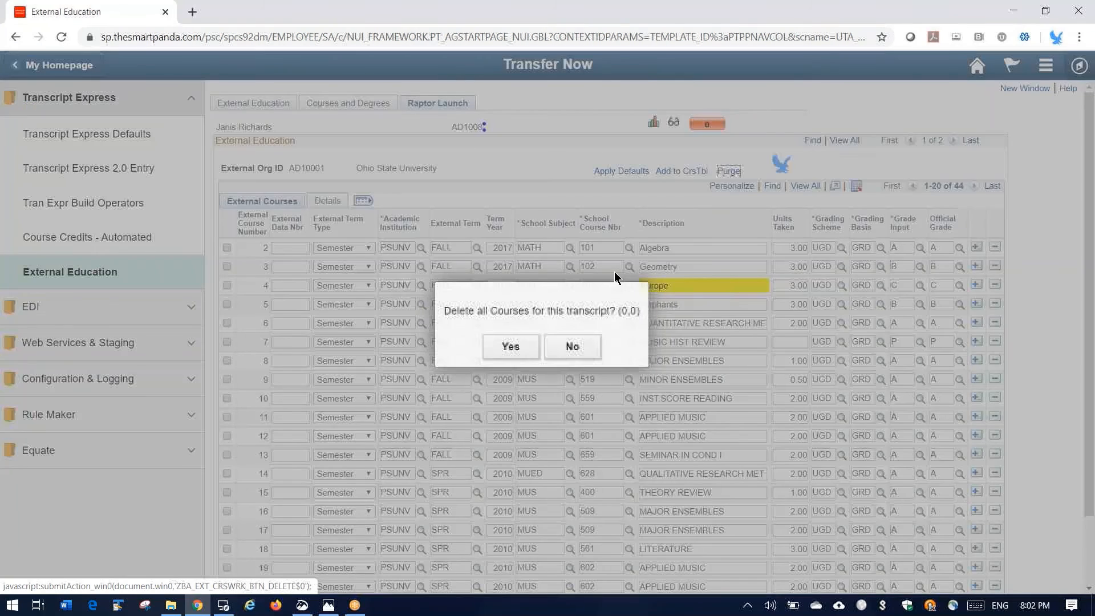
click(512, 353)
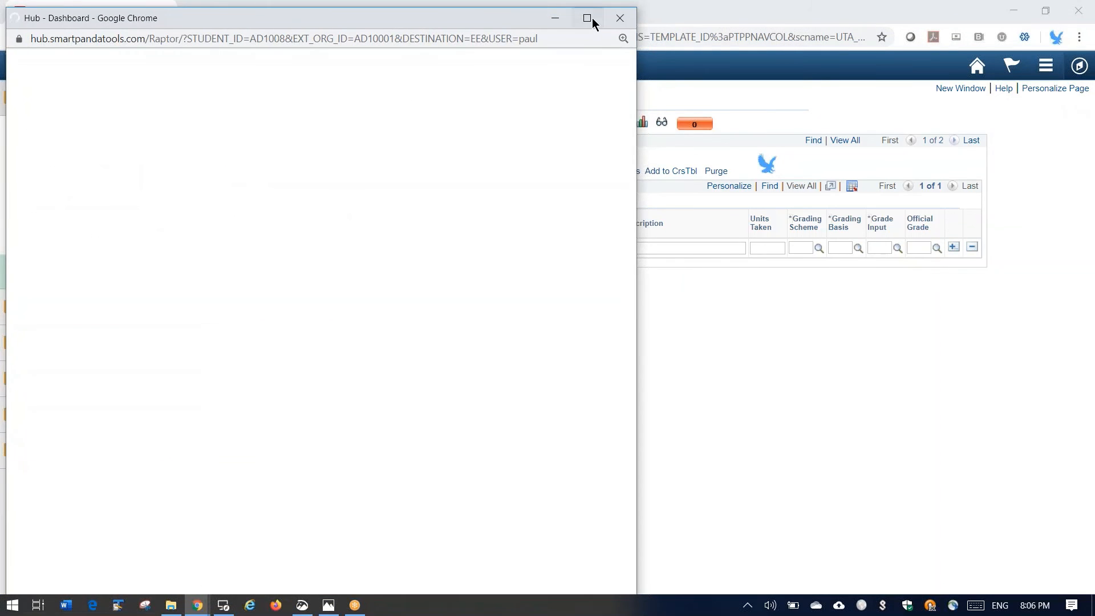
click(587, 18)
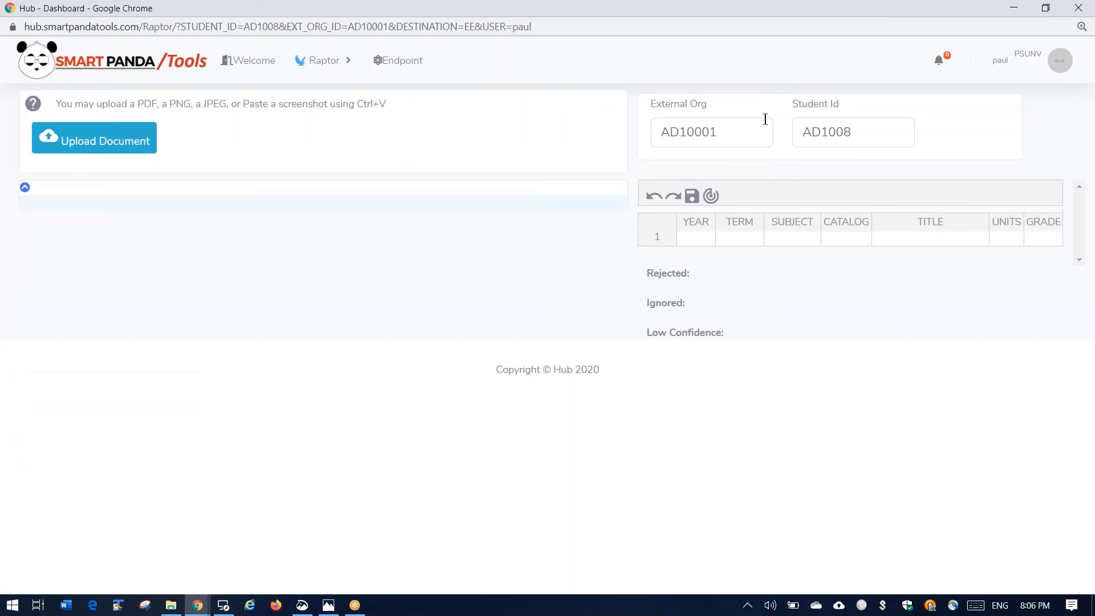
- Upload the three-page Oracle undergraduate transcript to Raptor and go to its second page
click(140, 147)
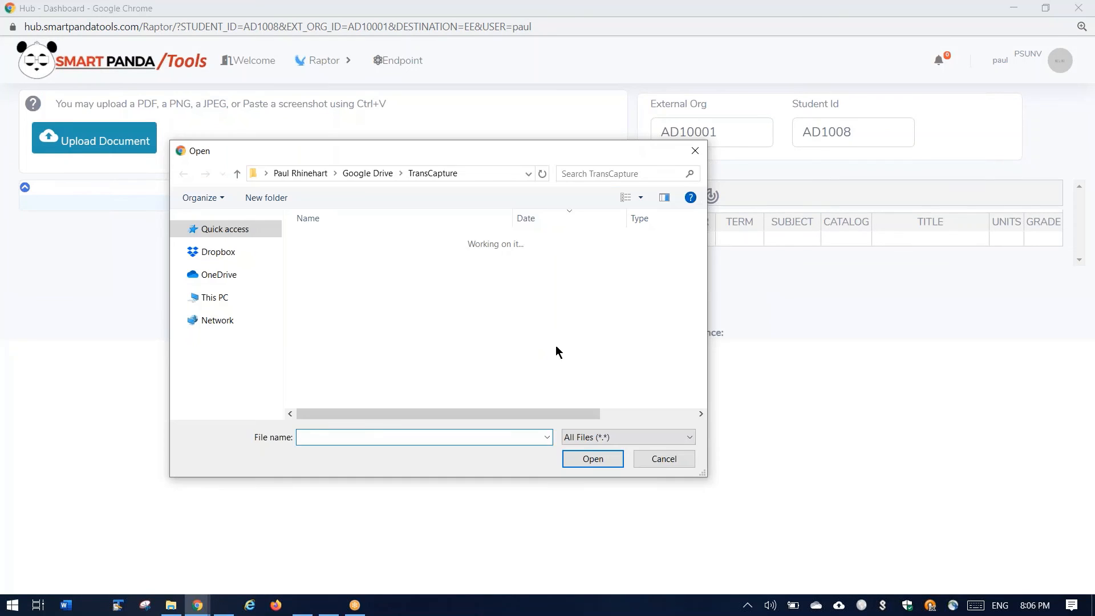
key(Escape)
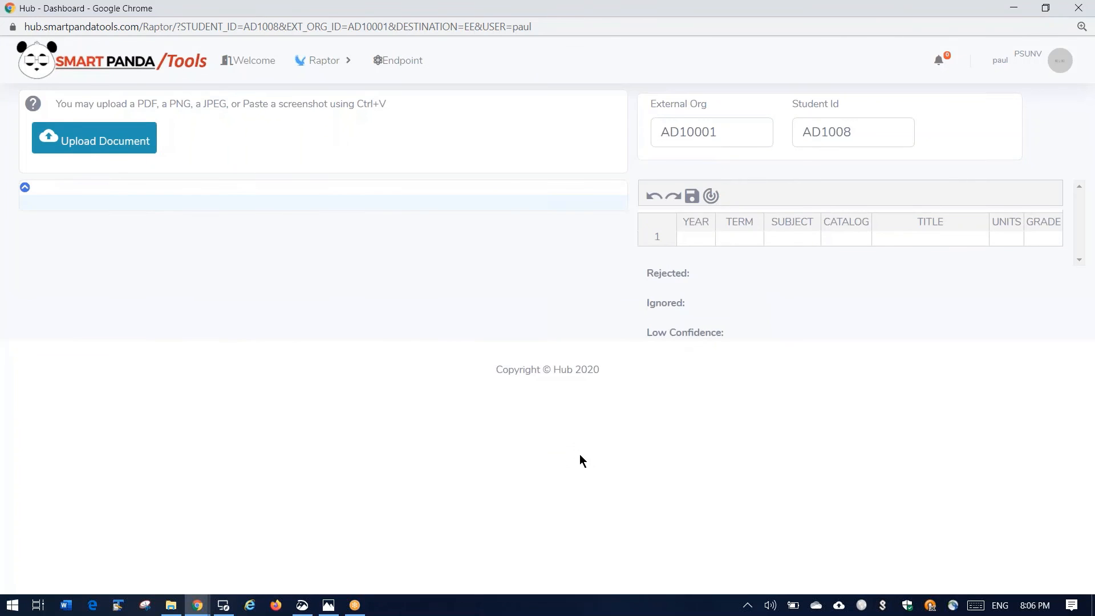
scroll(579, 454, down, 2)
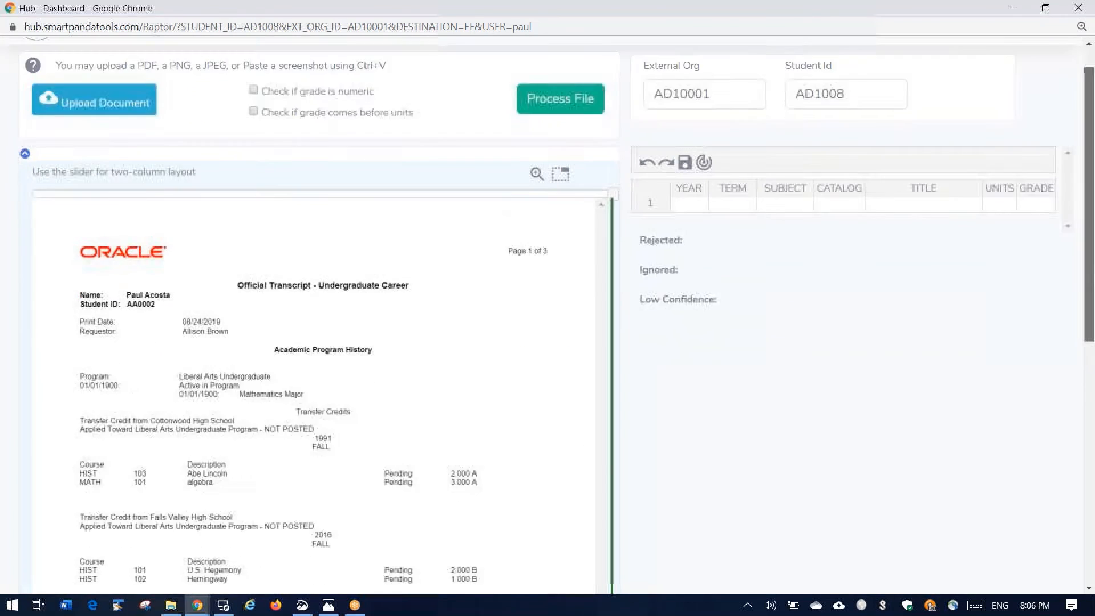
scroll(548, 311, down, 3)
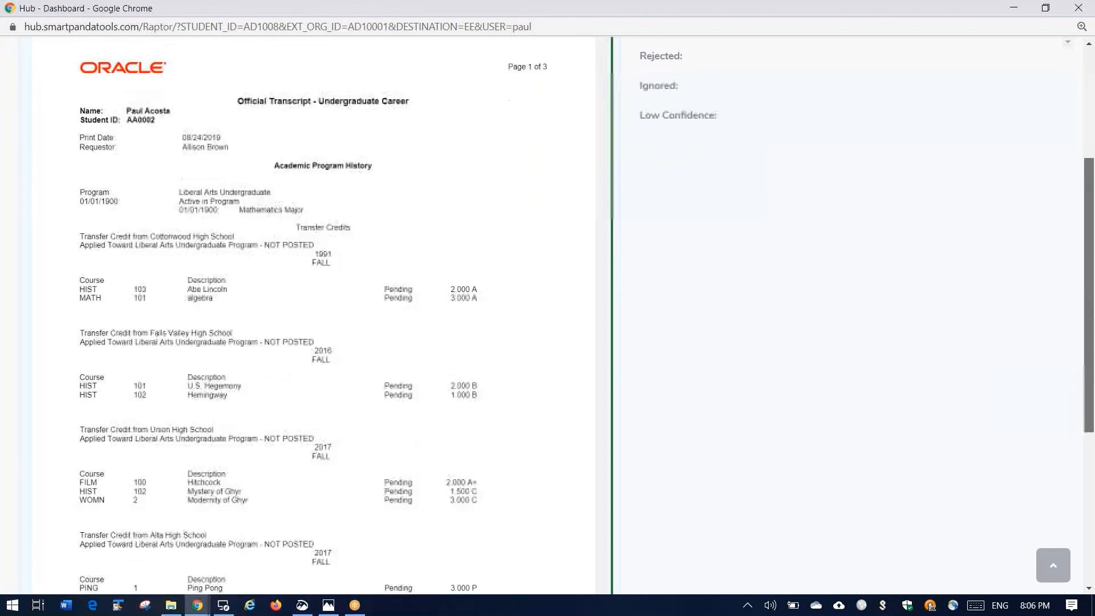
scroll(548, 311, down, 4)
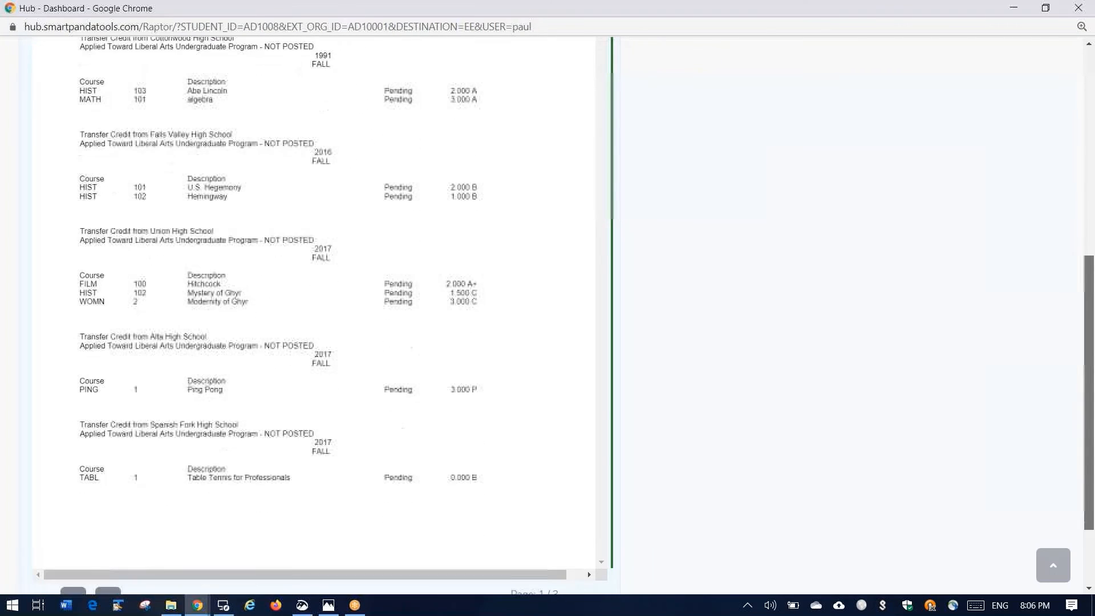
scroll(232, 464, down, 2)
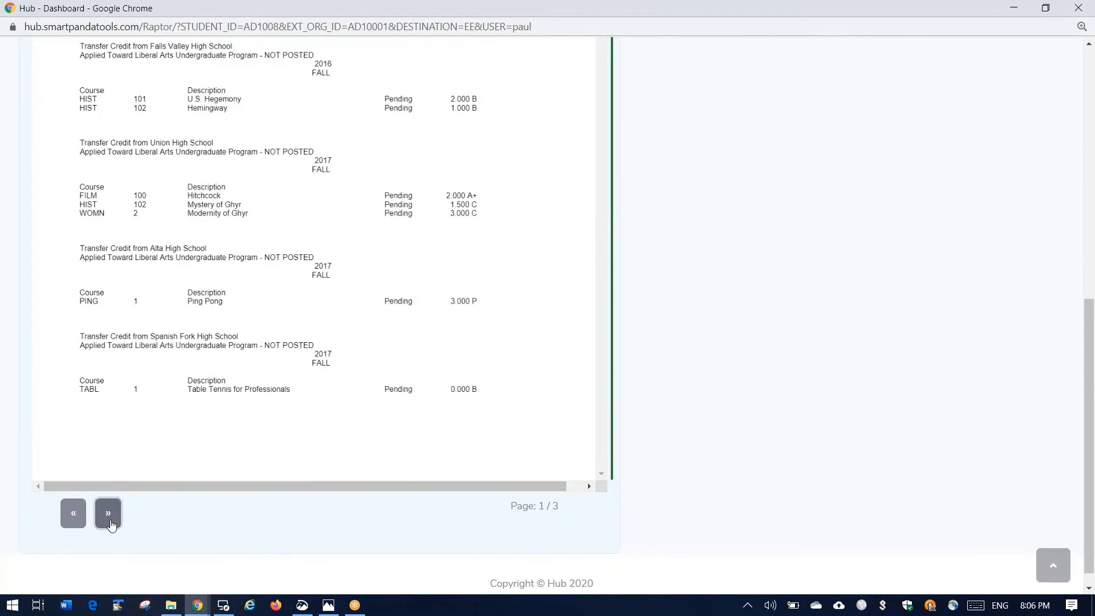
click(108, 513)
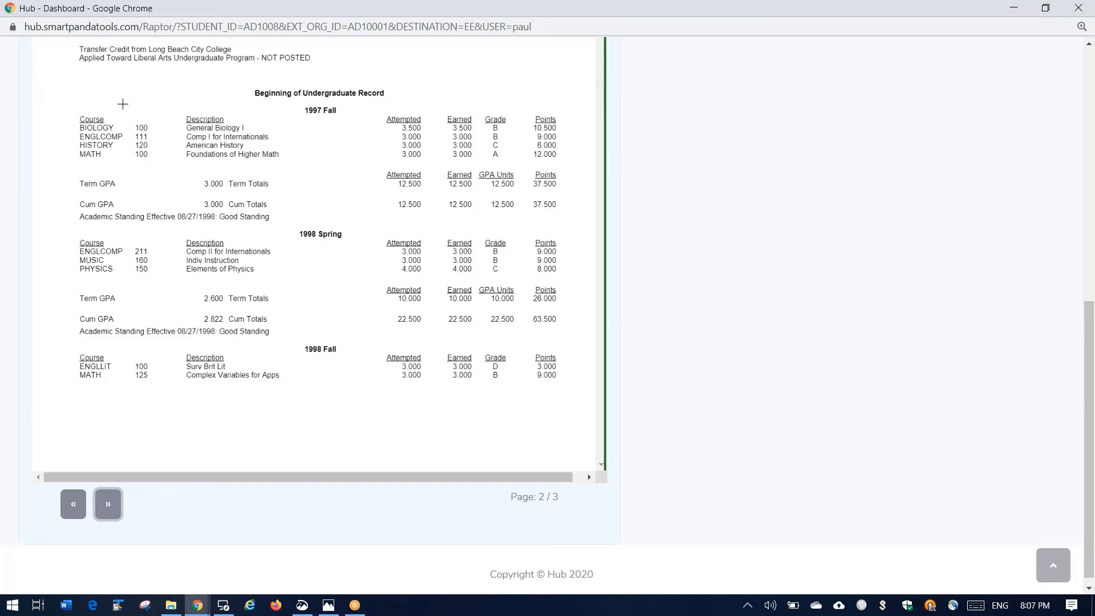
- Process only the 1997 Fall through 1998 Fall course area on page 2 of the transcript
drag(73, 98, 569, 403)
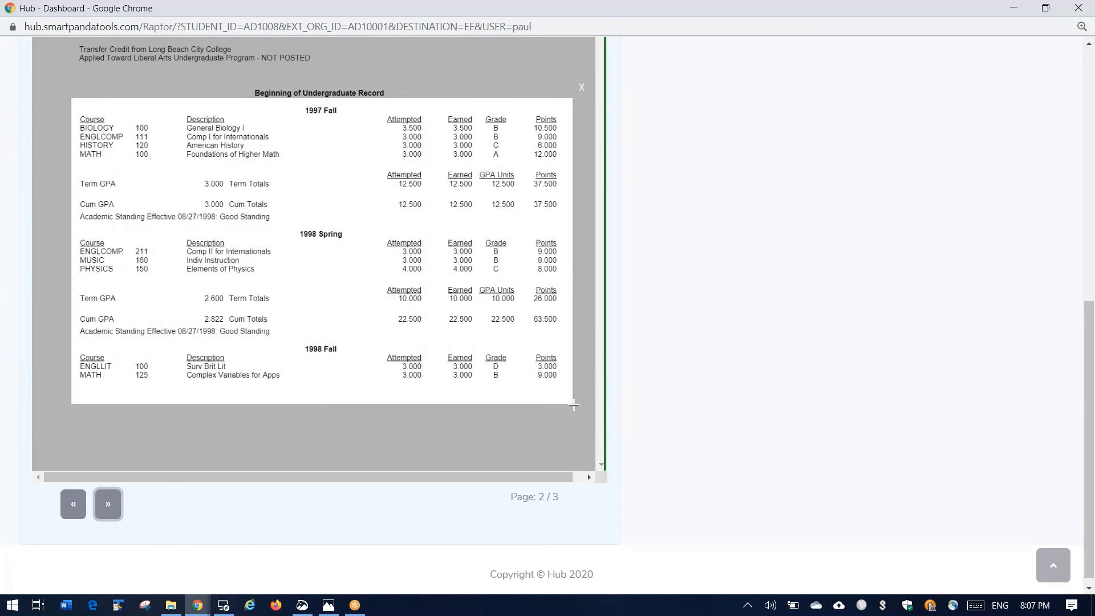
scroll(1087, 439, up, 8)
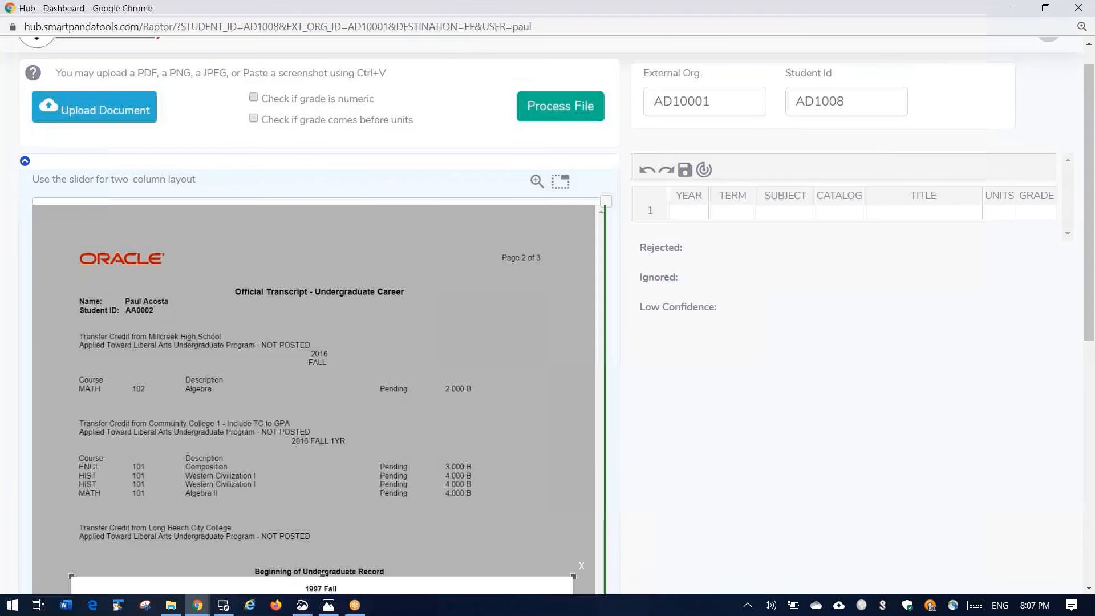
click(571, 105)
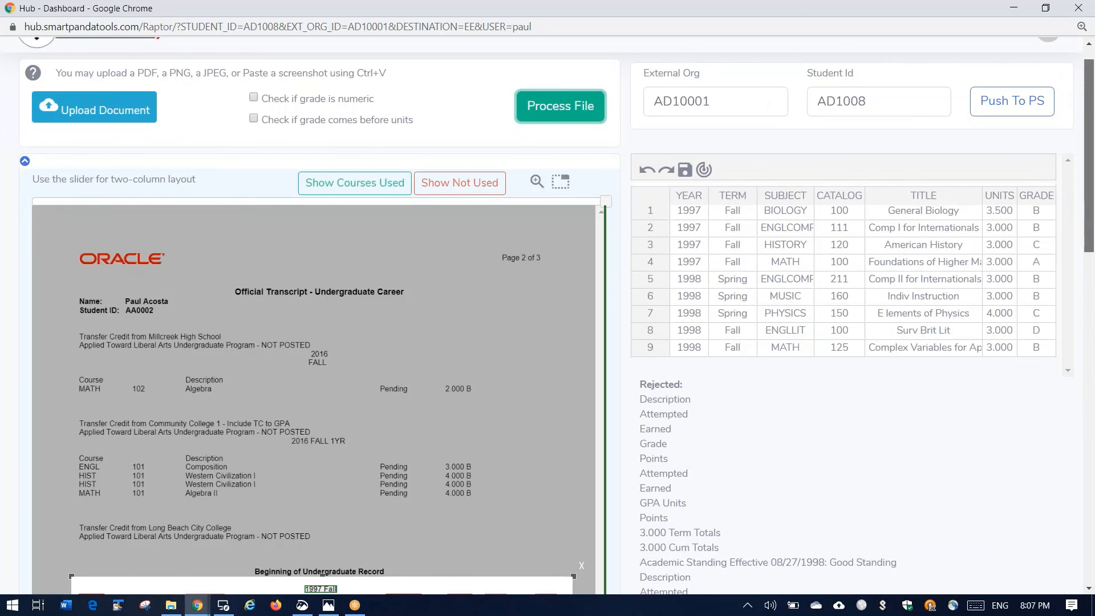
- Check the highlighted transcript area against the rejected and ignored text, and push the extracted courses to PeopleSoft
drag(1089, 209, 1089, 365)
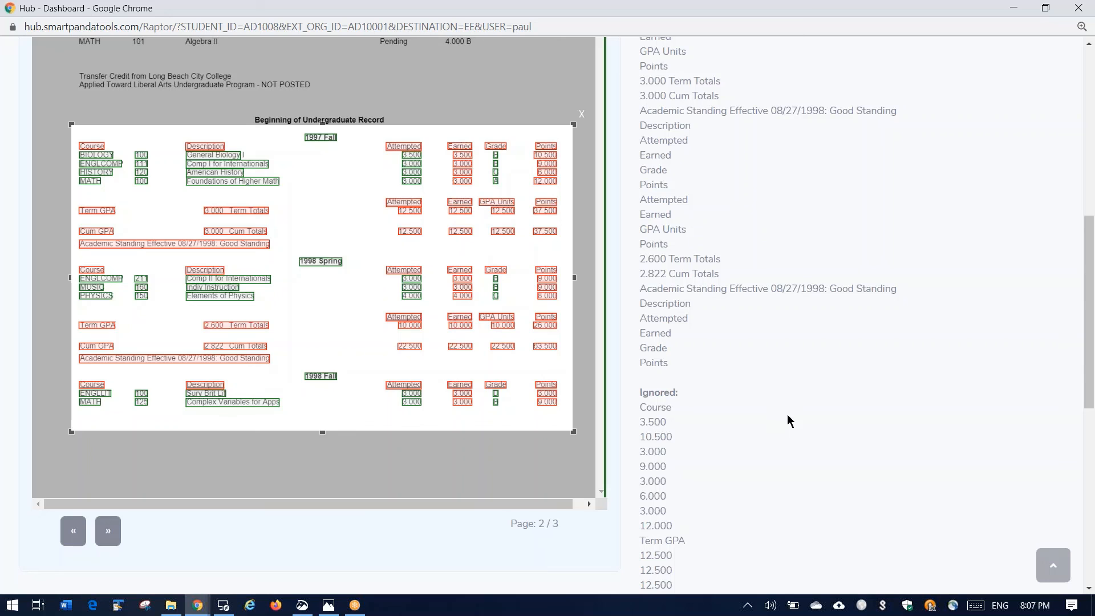
drag(1088, 404, 1039, 175)
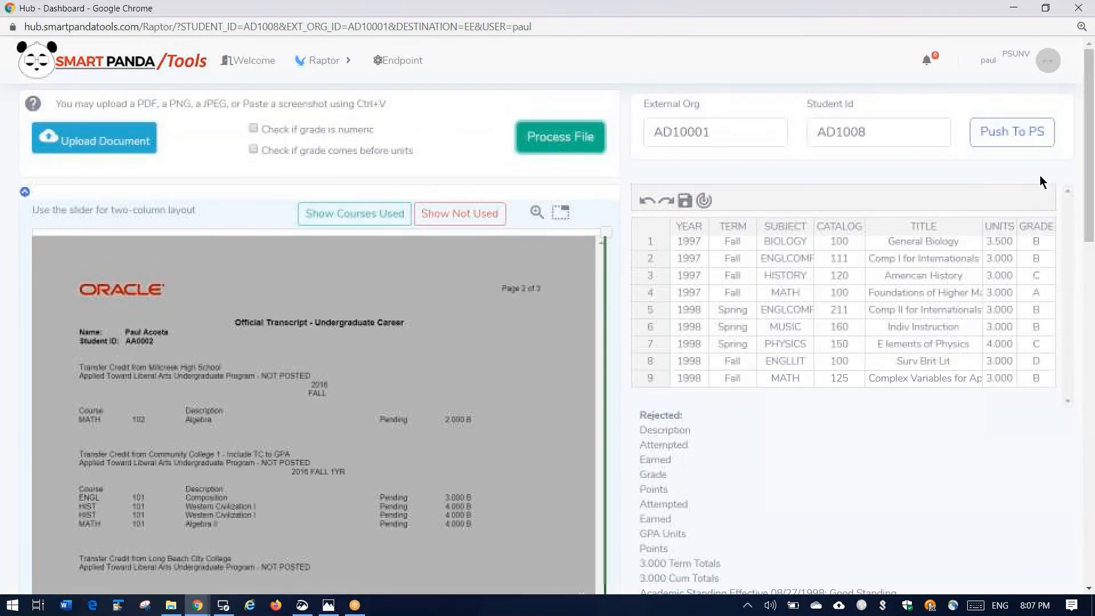
click(1036, 140)
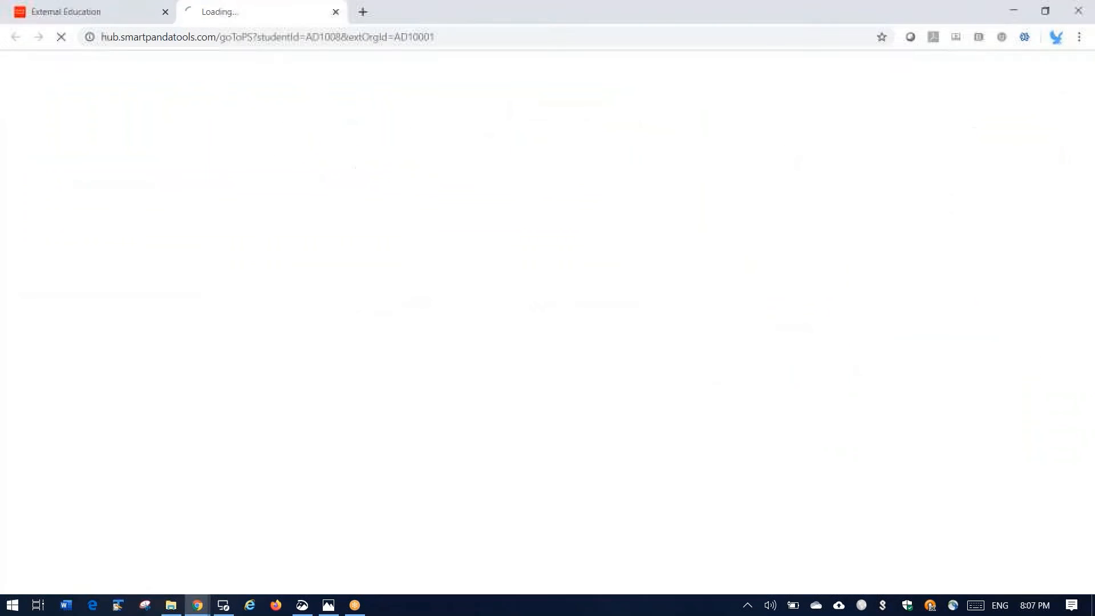